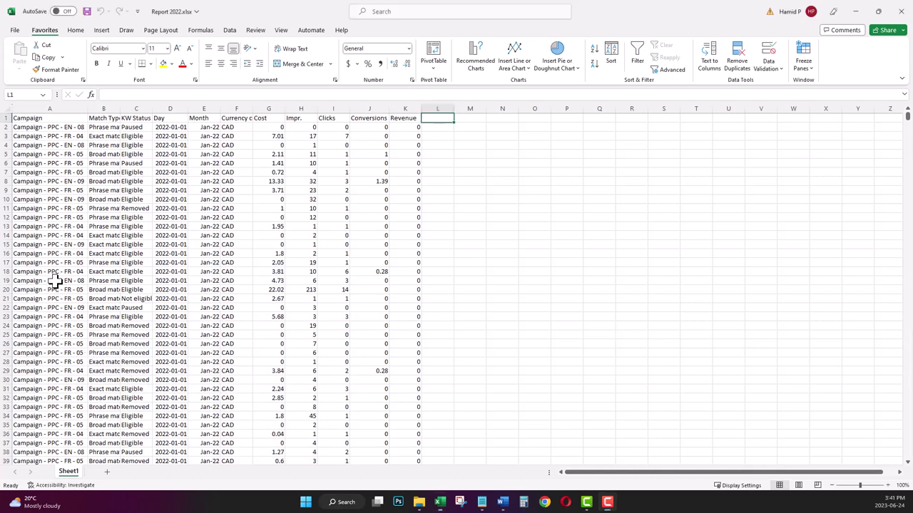
Step: Inspect the Day, match type and Revenue columns of the 2022 campaign data
left_click(184, 182)
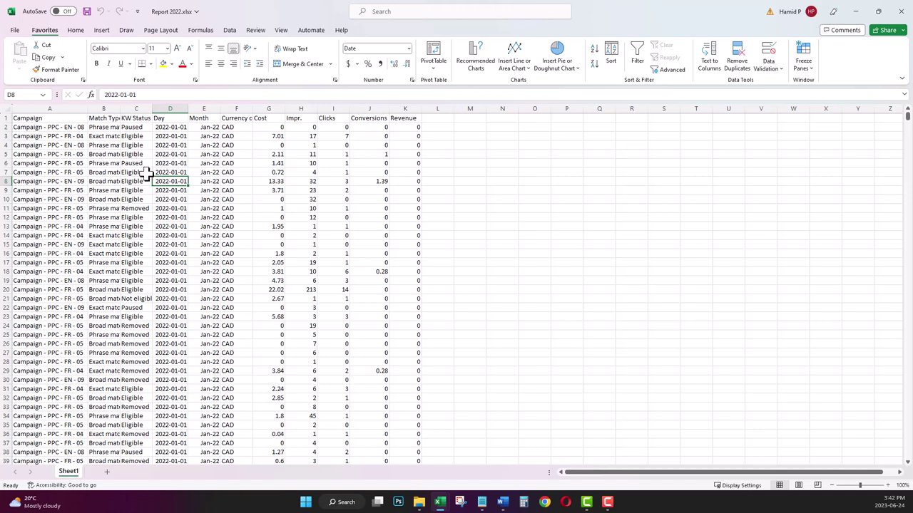
left_click(105, 181)
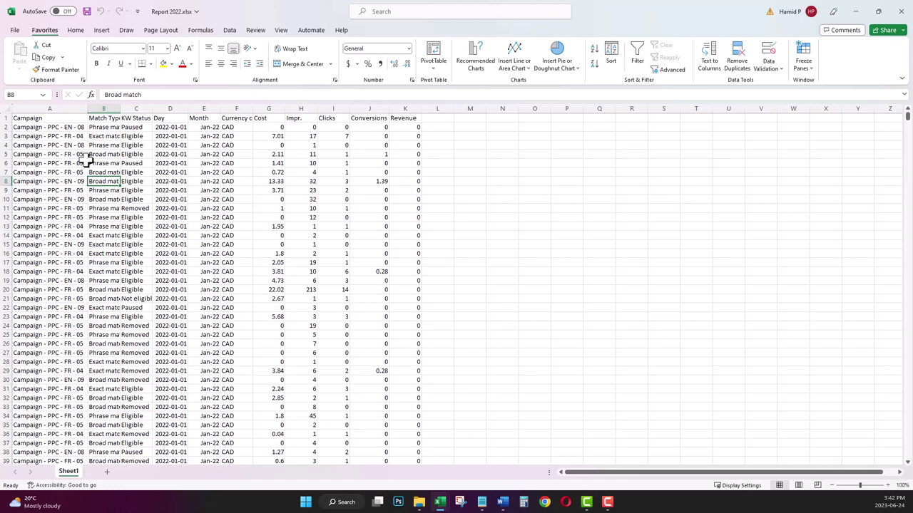
left_click(410, 119)
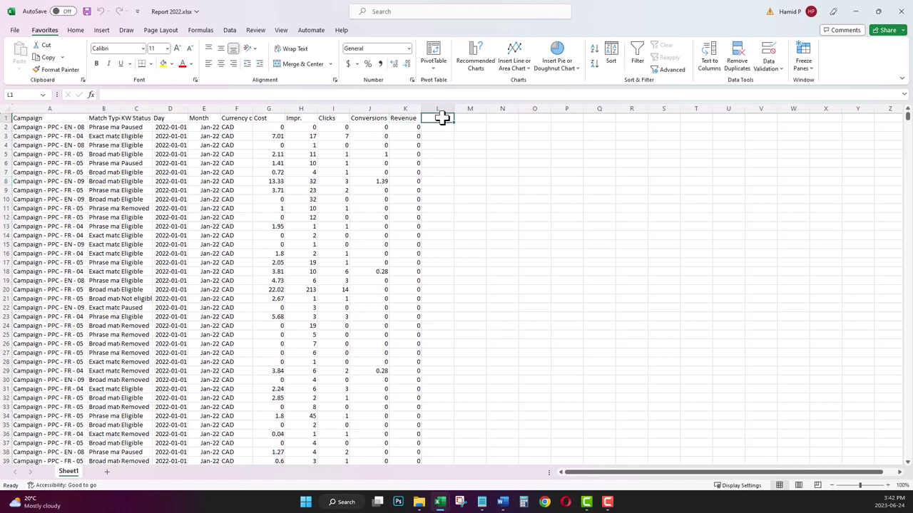
left_click(165, 109)
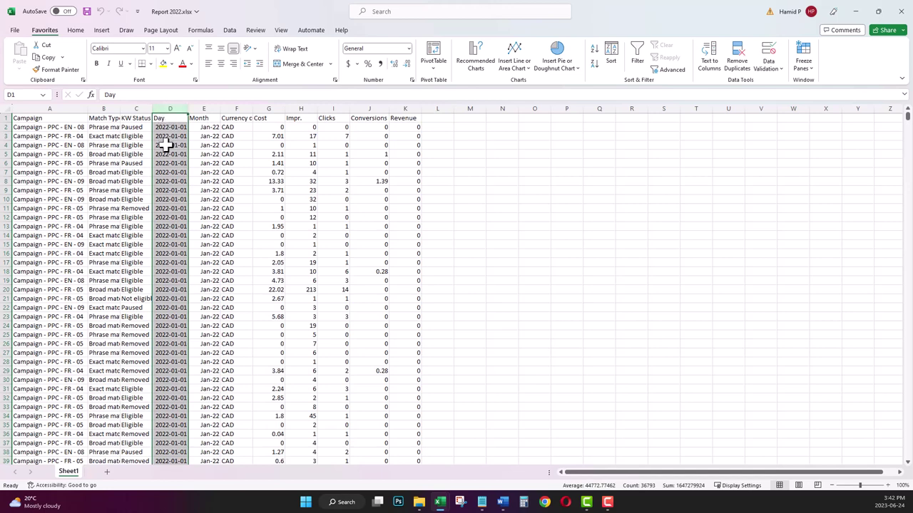
Step: Head L1 'Year' and fill =YEAR(D2) down column L
left_click(435, 119)
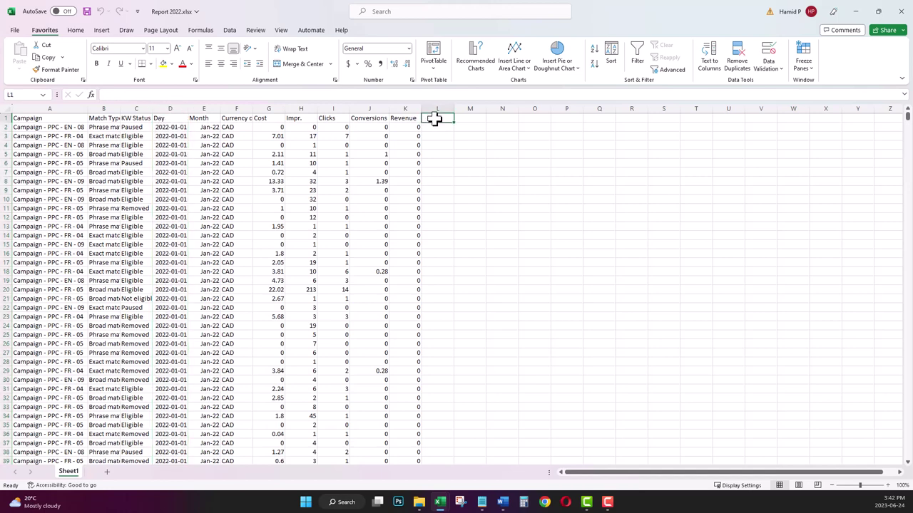
type("Year")
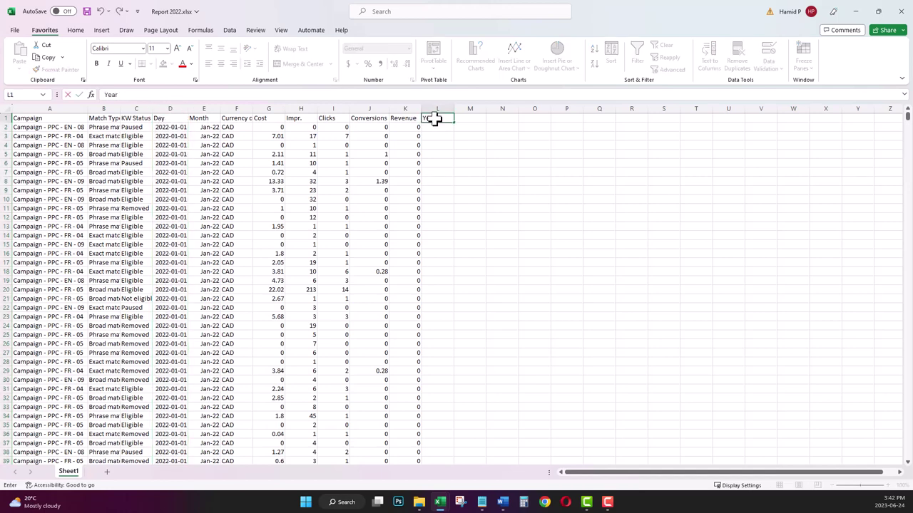
key("Return")
type("=")
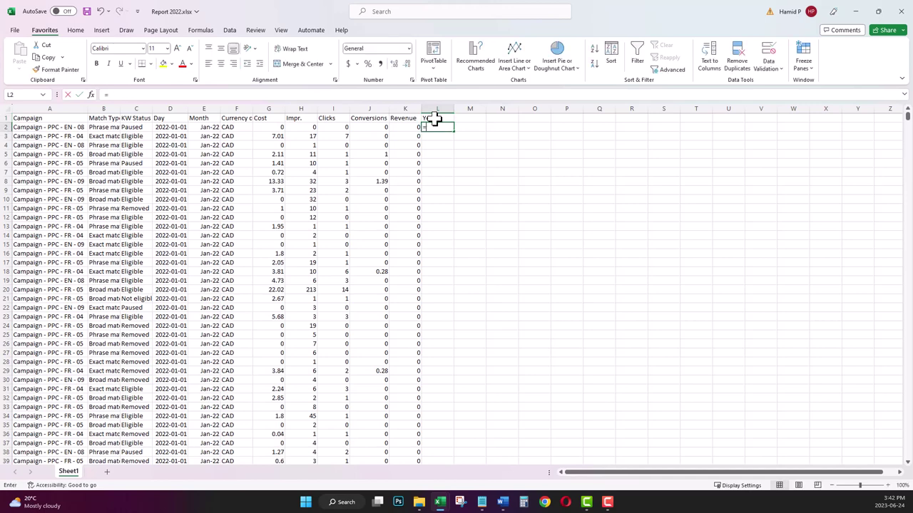
type("year")
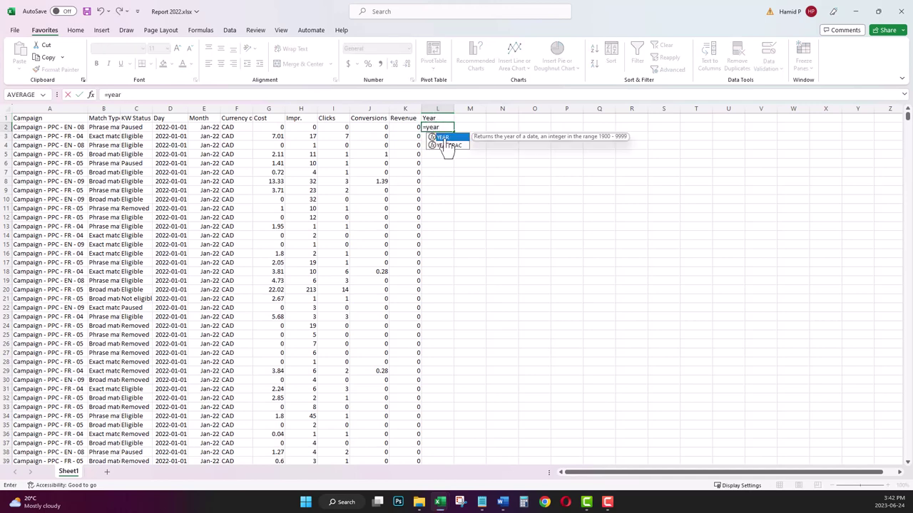
double_click(444, 137)
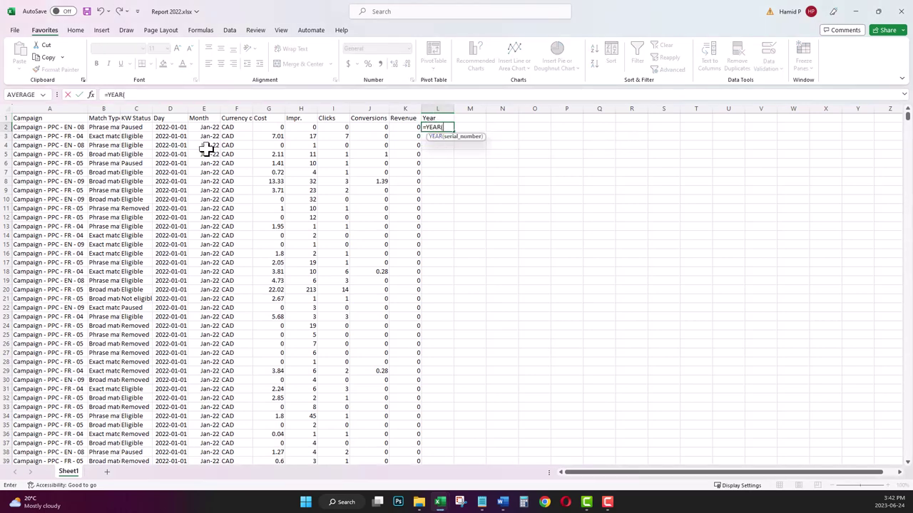
left_click(170, 127)
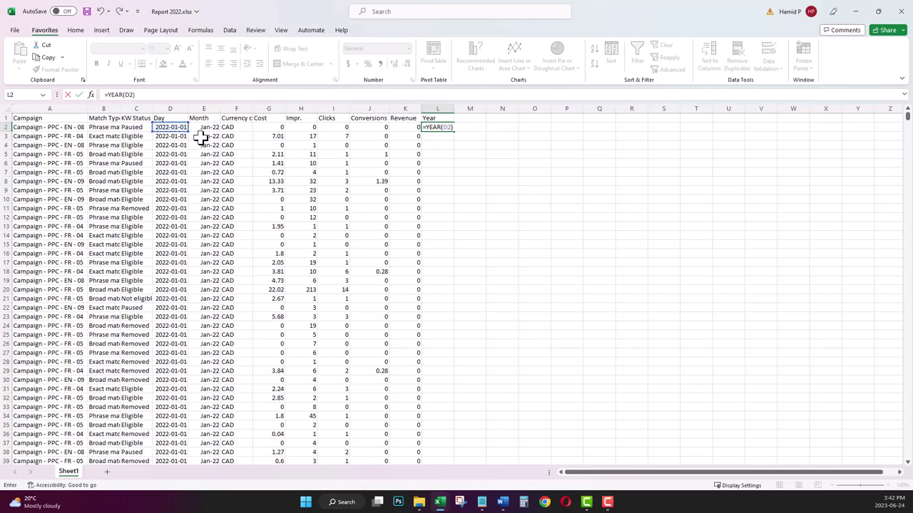
key("Return")
left_click(450, 130)
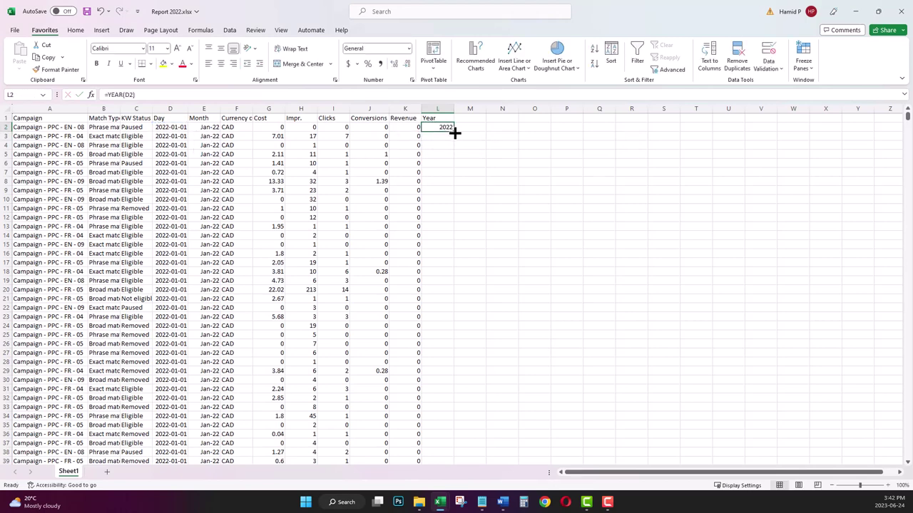
double_click(454, 133)
Step: Review the campaign names in column A, then select empty header cell M1
left_click(474, 118)
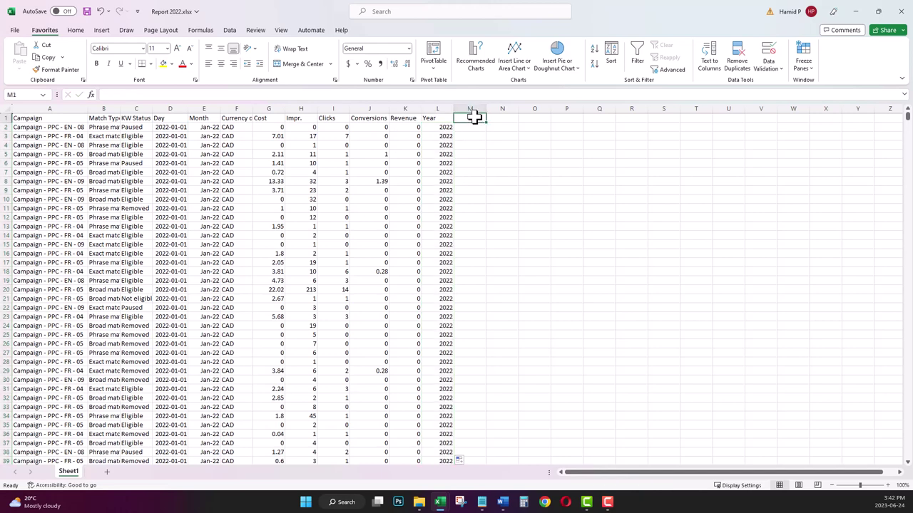
left_click(76, 128)
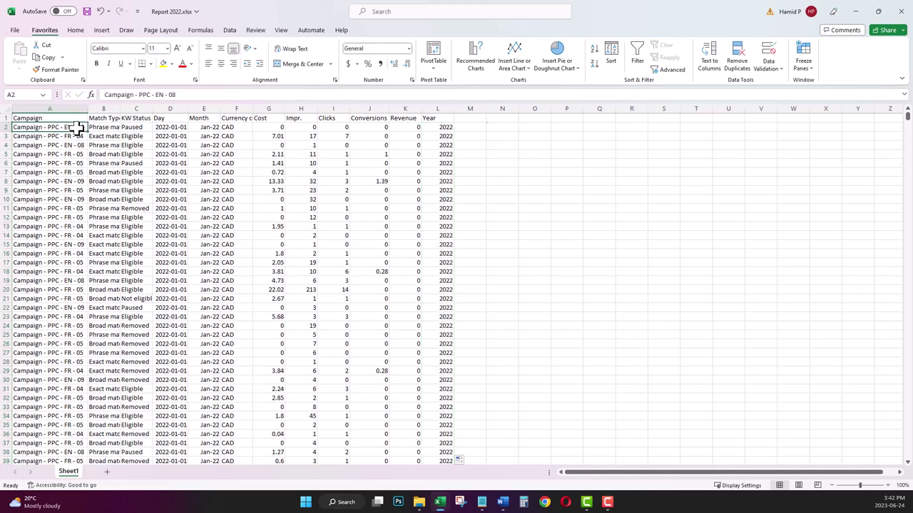
left_click_drag(76, 128, 78, 172)
left_click(68, 127)
left_click(74, 137)
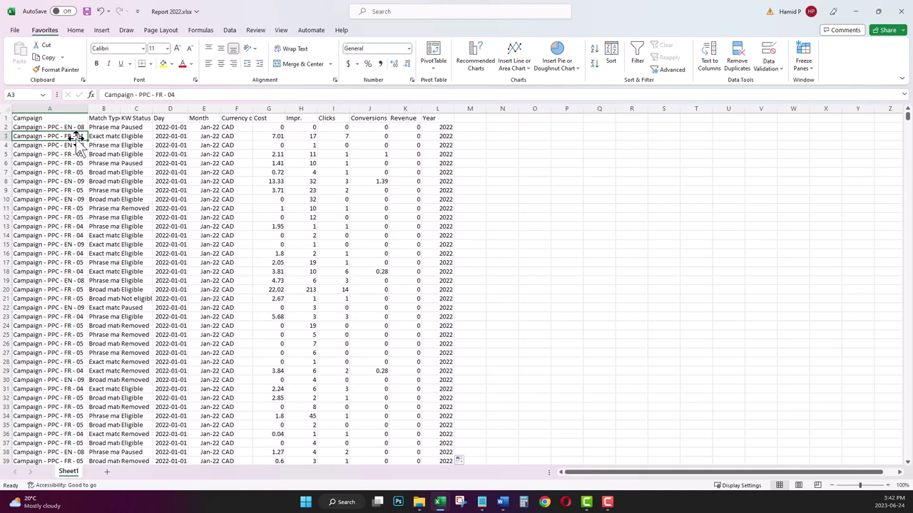
left_click(472, 118)
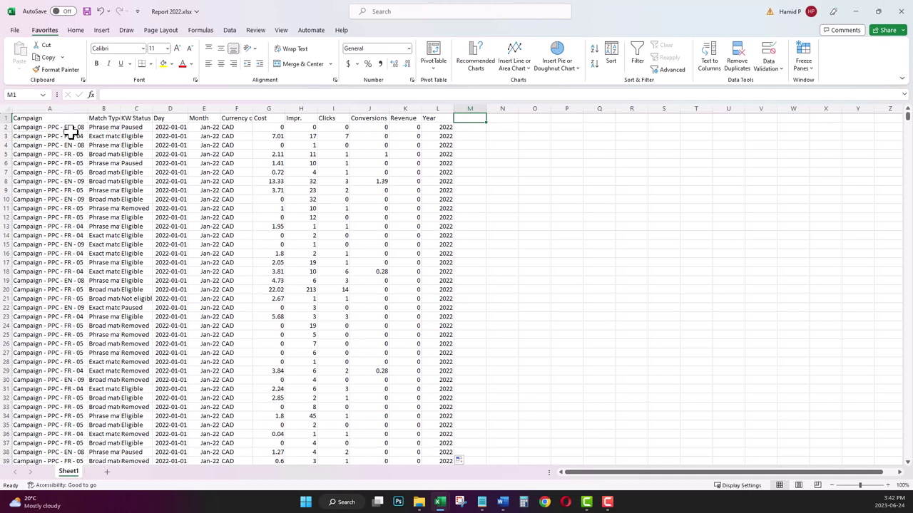
Step: Head M1 'Language' and begin M2's formula with IF(ISNUMBER(SEARCH(" FR",
type("Language")
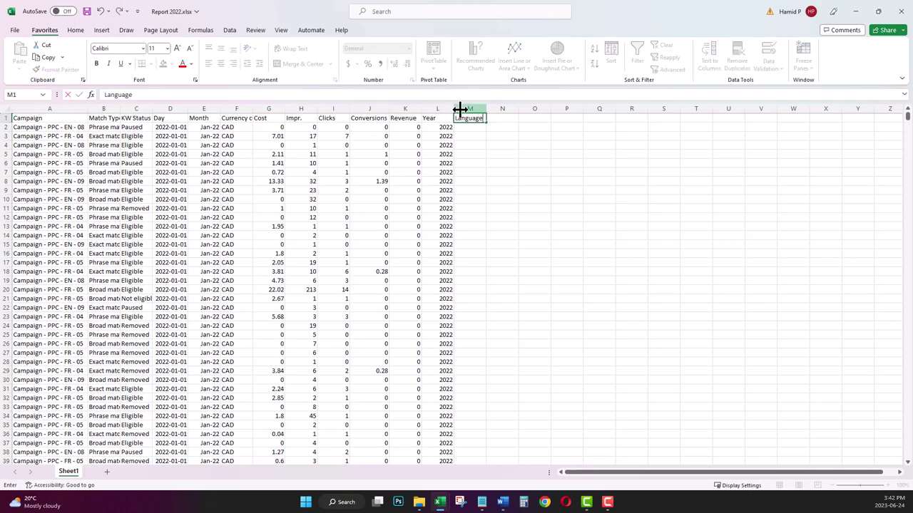
key("Return")
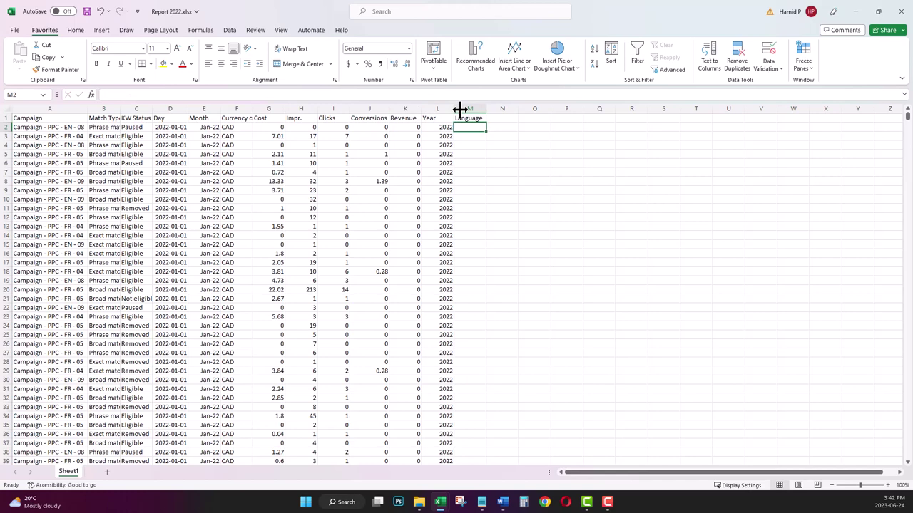
type("=if")
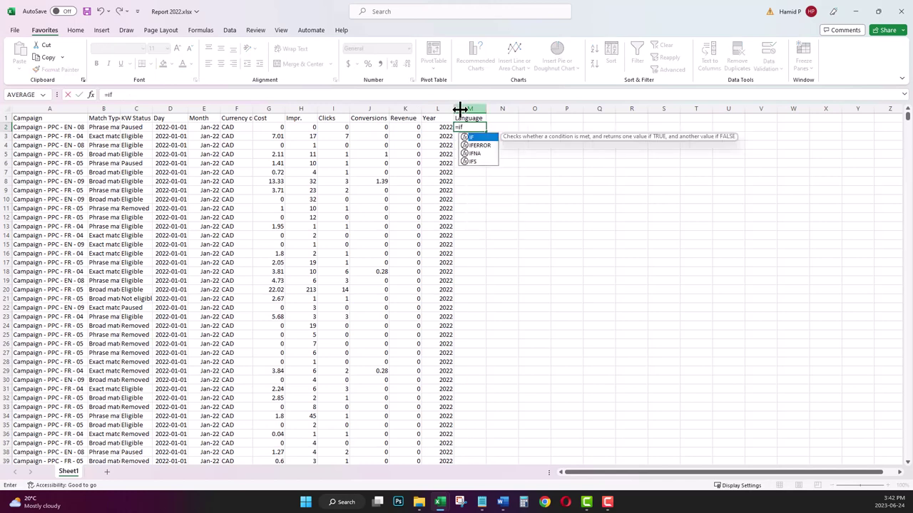
type("(isn")
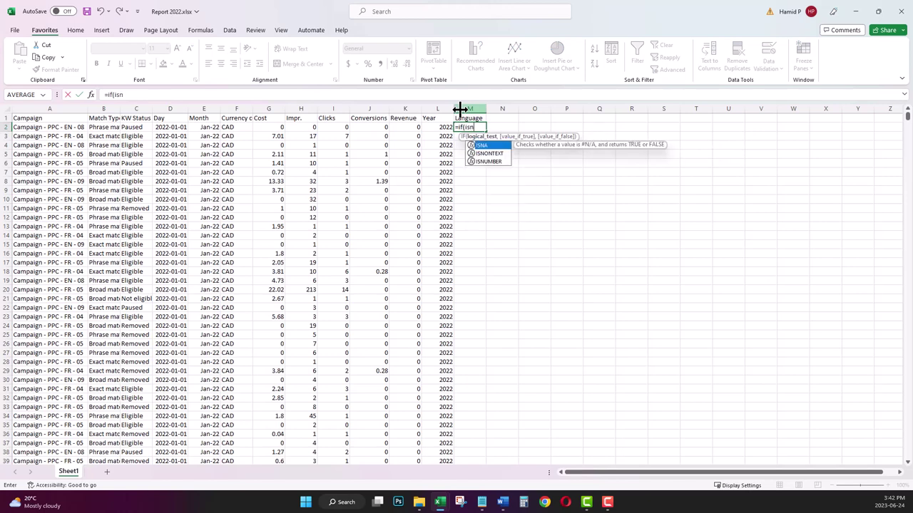
key("Tab")
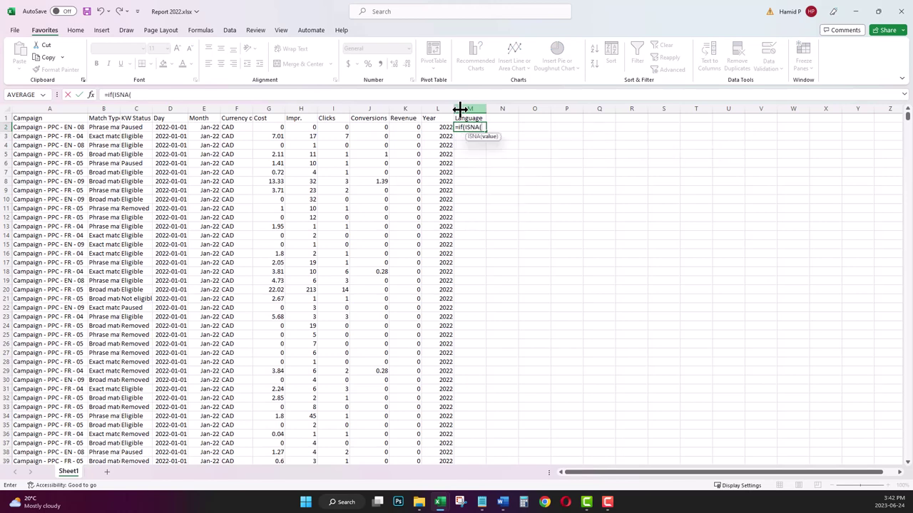
key("BackSpace")
key("BackSpace")
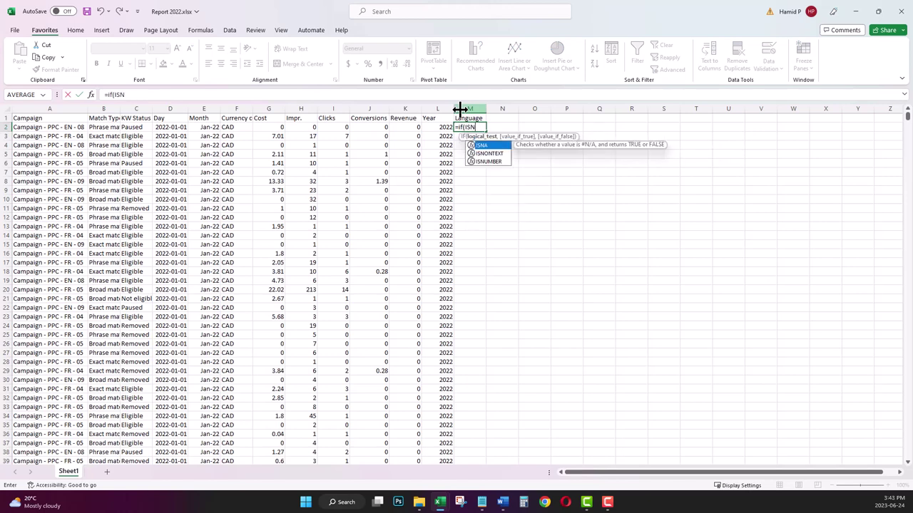
key("Down")
key("Down")
key("Tab")
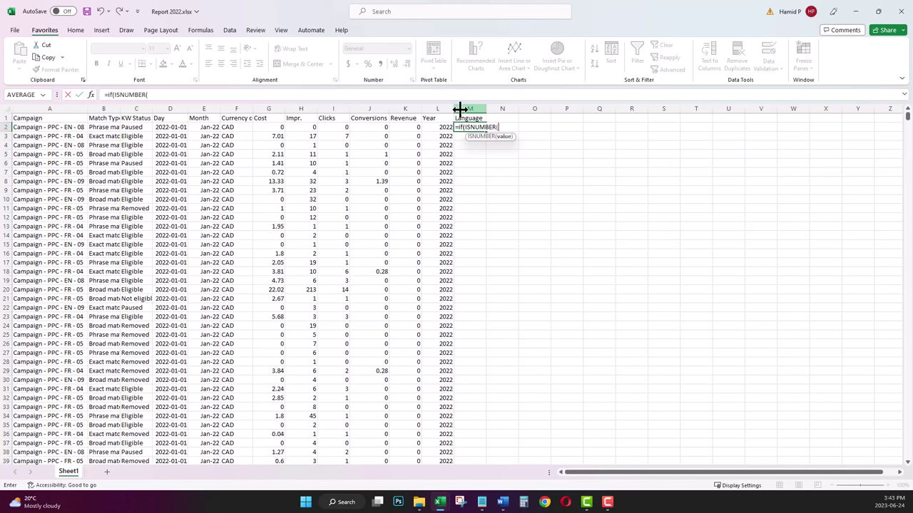
type("sear")
key("Tab")
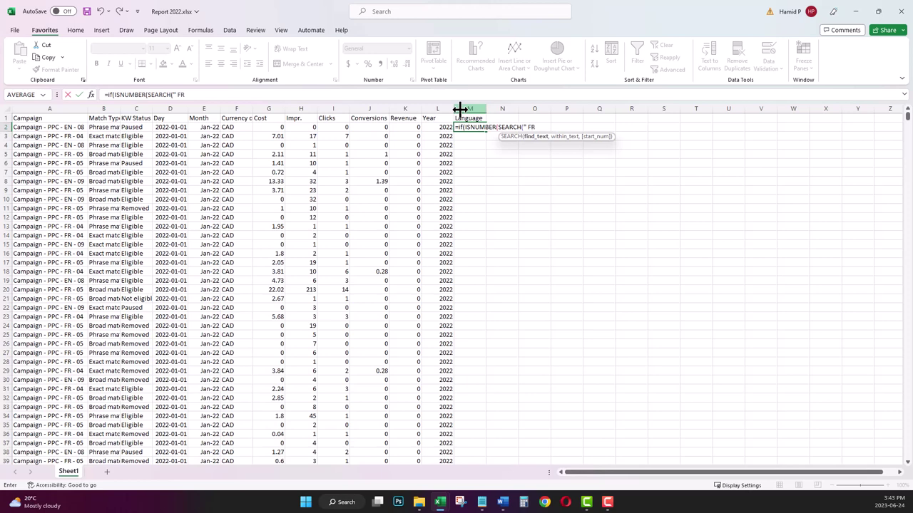
type("\" FR\",")
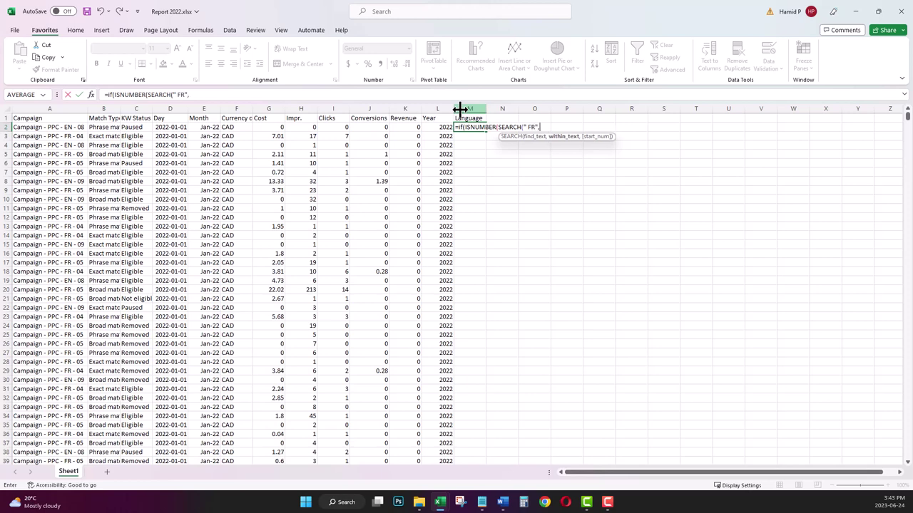
Step: Complete =IF(ISNUMBER(SEARCH(" FR",A2)),"FR","EN") in M2 and fill it down column M
left_click(74, 127)
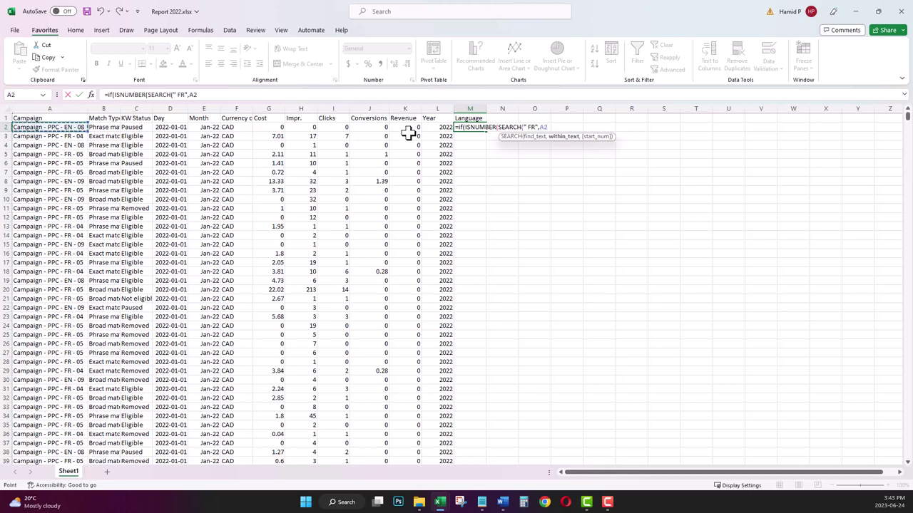
type("),")
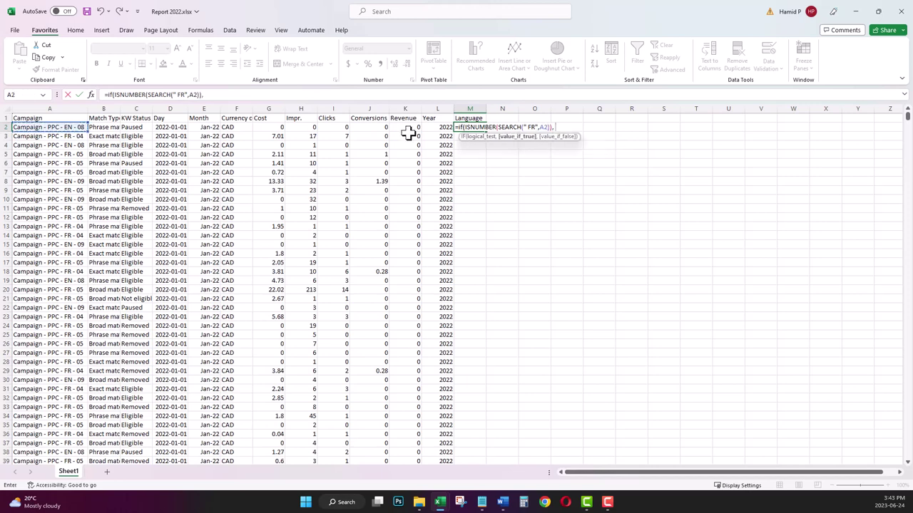
type(" \"FR\", \"E")
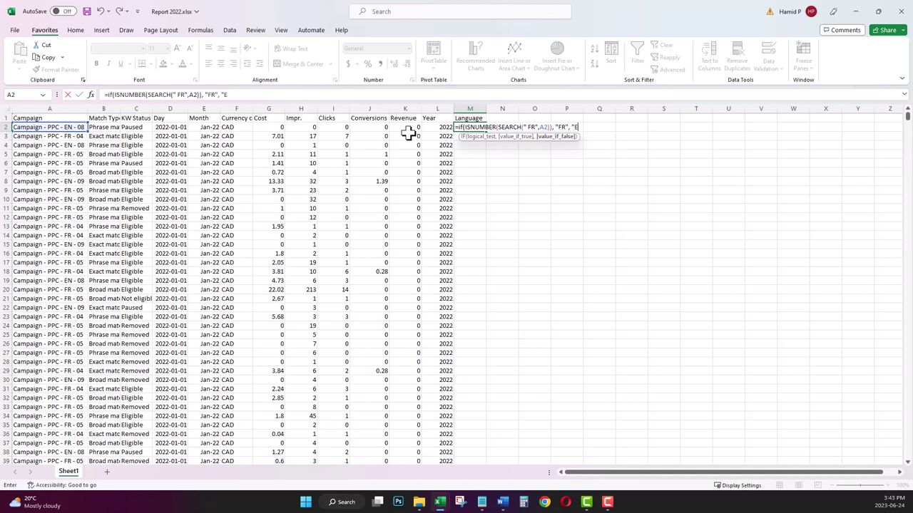
type("N\")")
key("ctrl+Return")
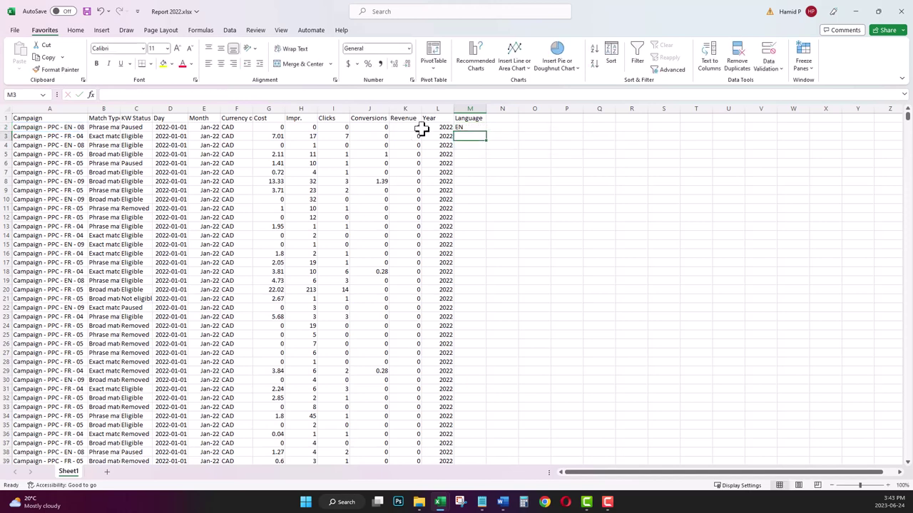
double_click(486, 134)
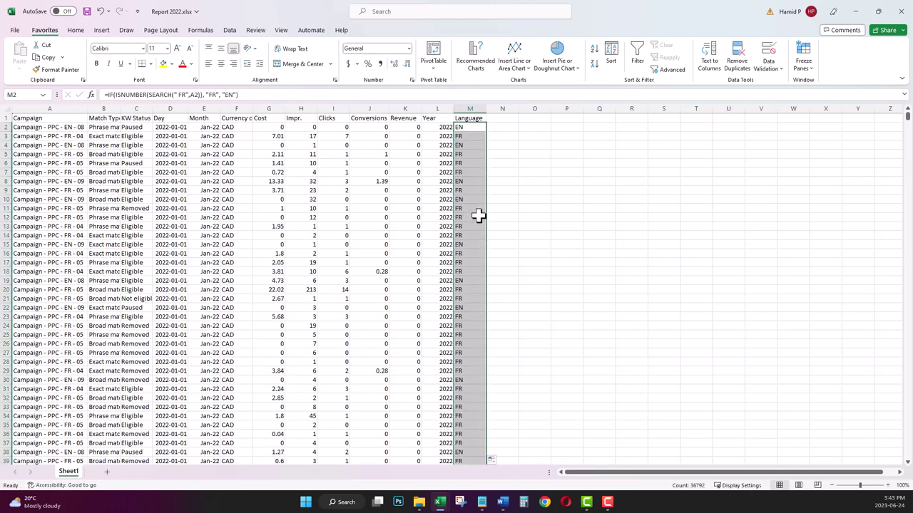
left_click(509, 216)
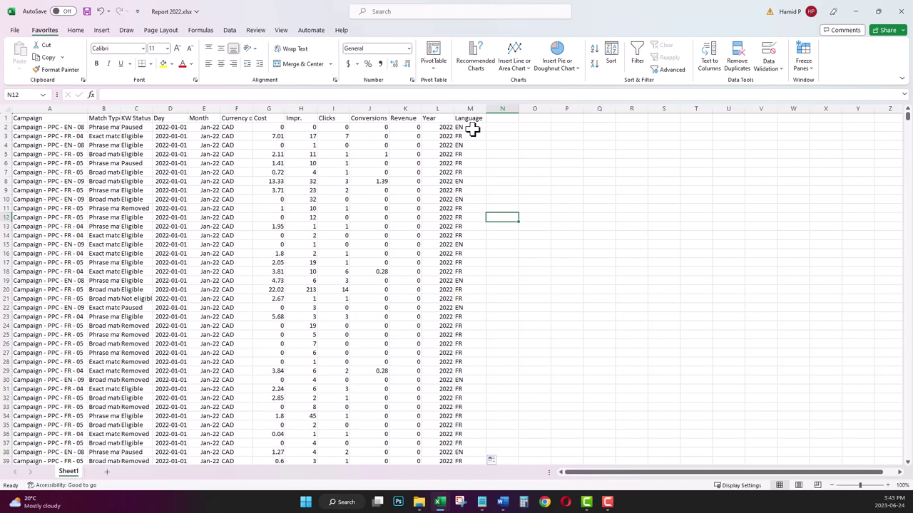
Step: Insert a PivotTable from the campaign data on a new sheet
left_click(47, 217)
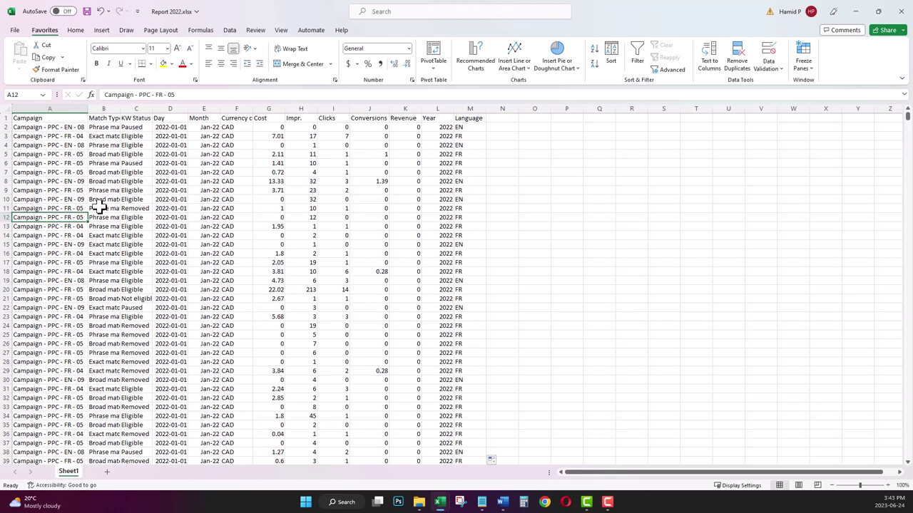
left_click(101, 31)
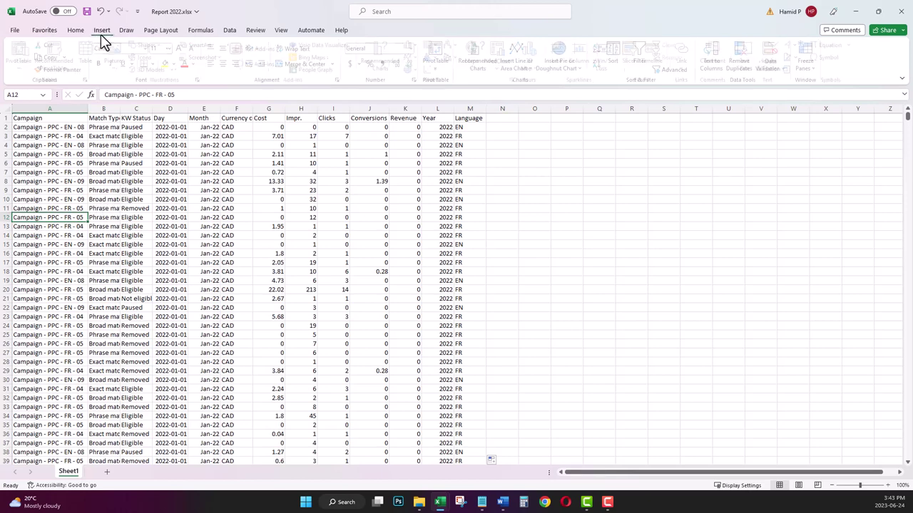
left_click(22, 55)
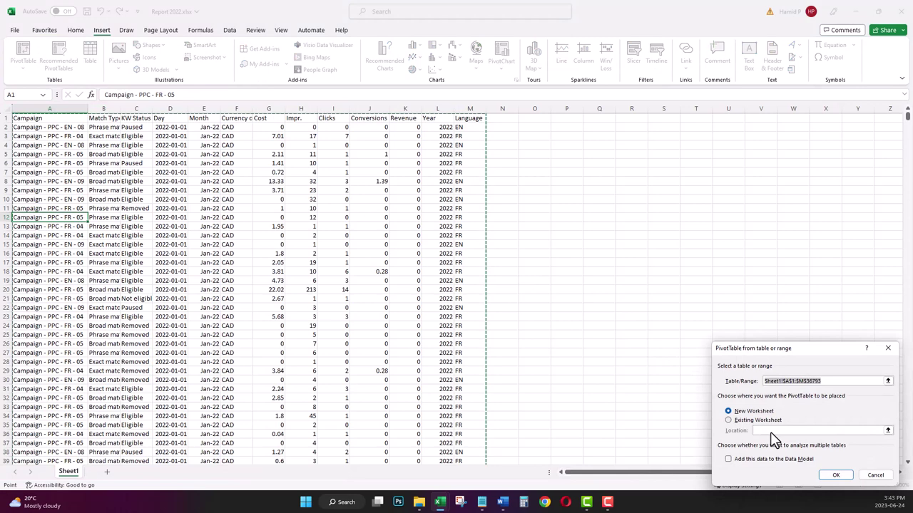
left_click(835, 477)
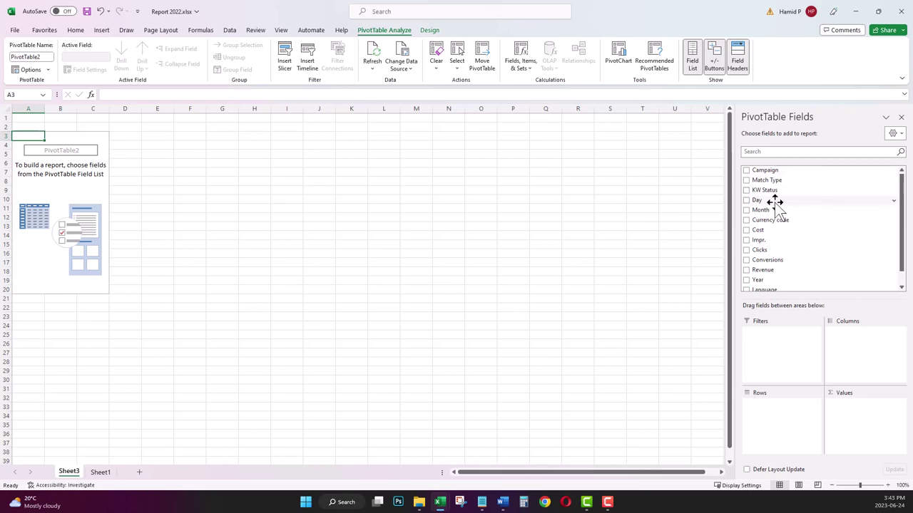
Step: Put Language in Rows and sum Cost, Conversions and Revenue as values
scroll(782, 207, "down", 1)
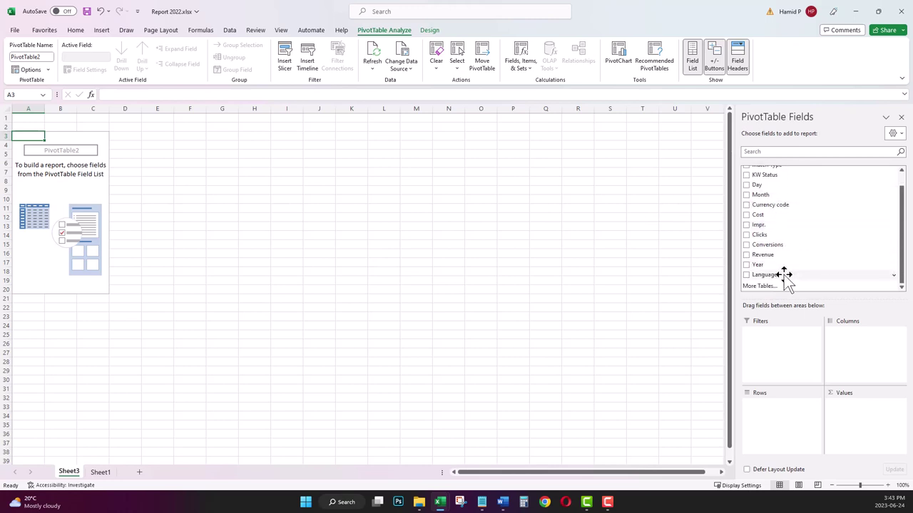
left_click_drag(785, 273, 788, 420)
left_click_drag(755, 218, 871, 438)
left_click_drag(770, 245, 867, 435)
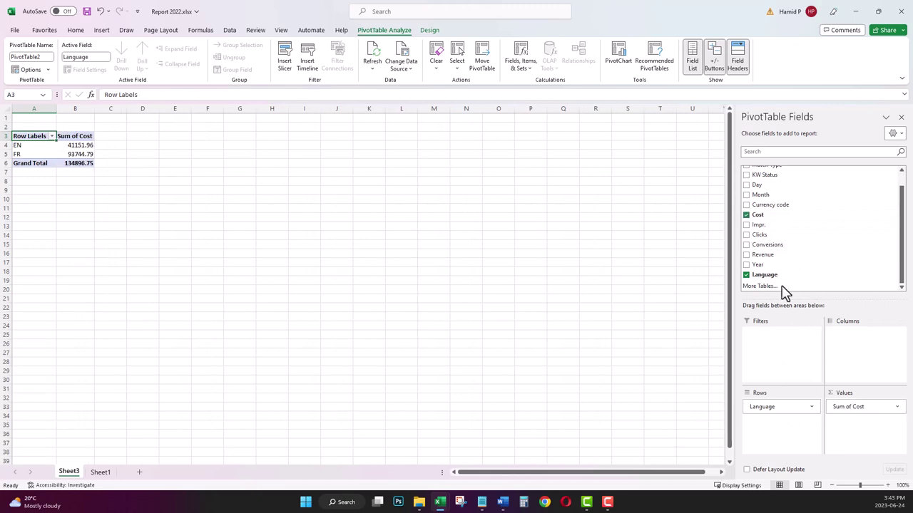
left_click_drag(787, 285, 860, 444)
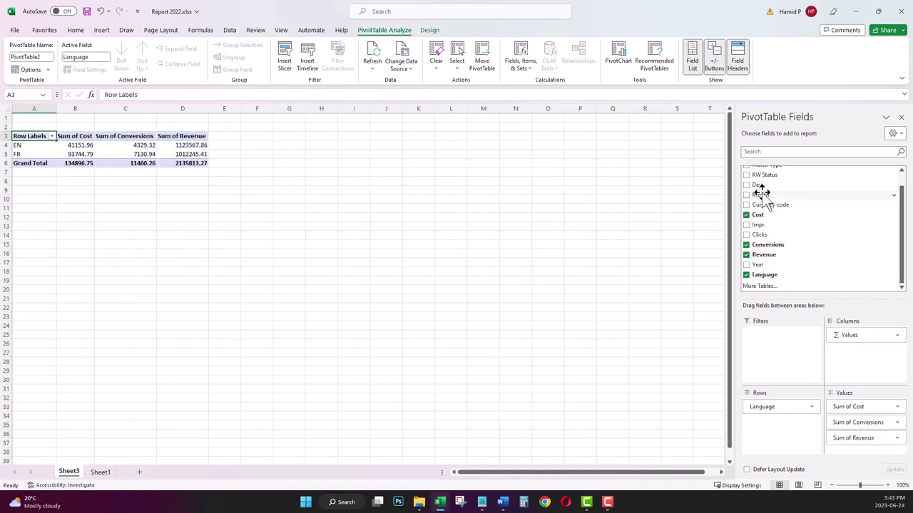
Step: Add Day beneath Language in the rows and ungroup the automatic month grouping
left_click_drag(762, 187, 754, 444)
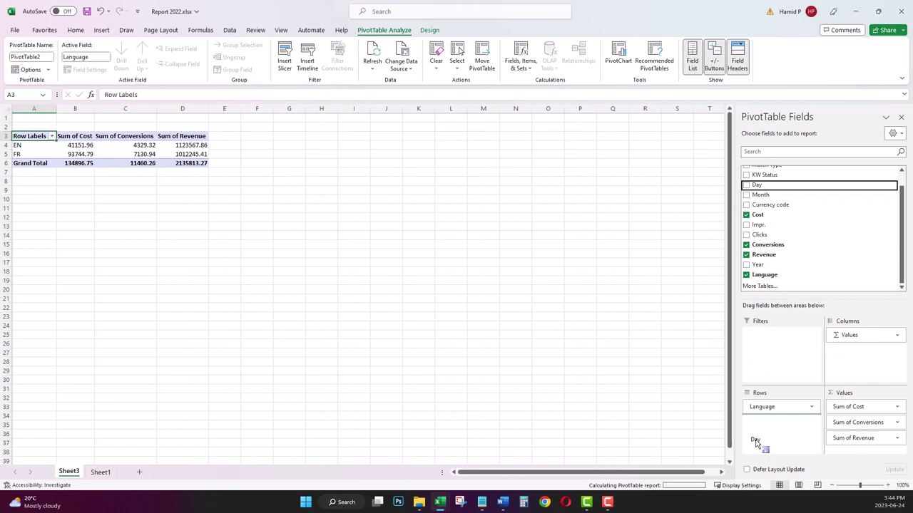
left_click(44, 226)
key("alt+shift+Left")
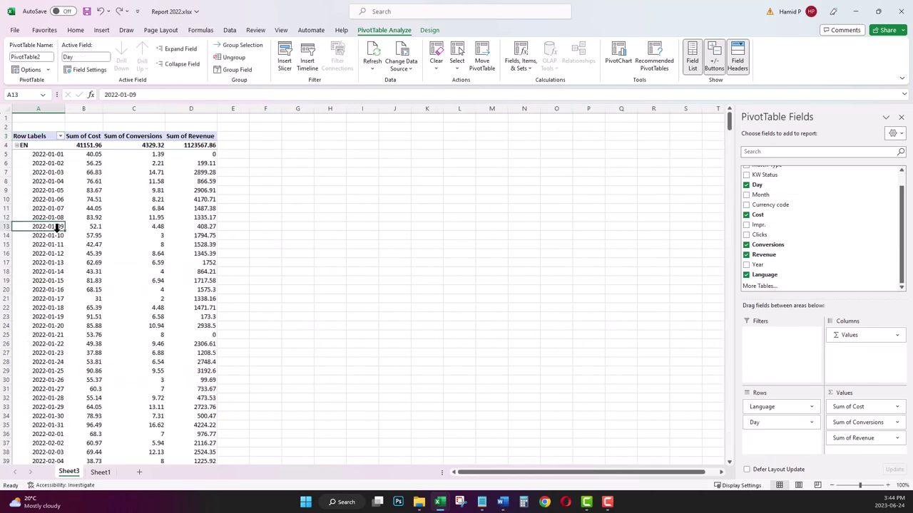
key("ctrl+shift+Down")
scroll(57, 271, "down", 2)
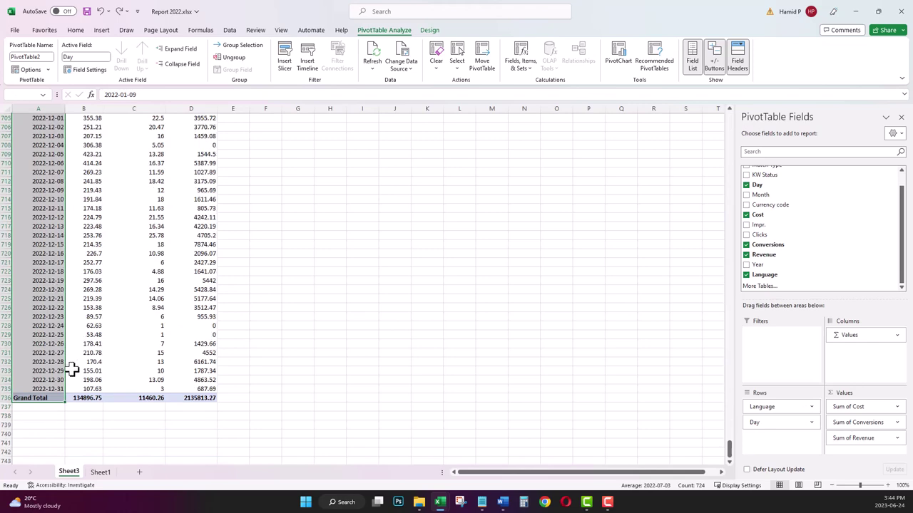
scroll(72, 369, "down", 2)
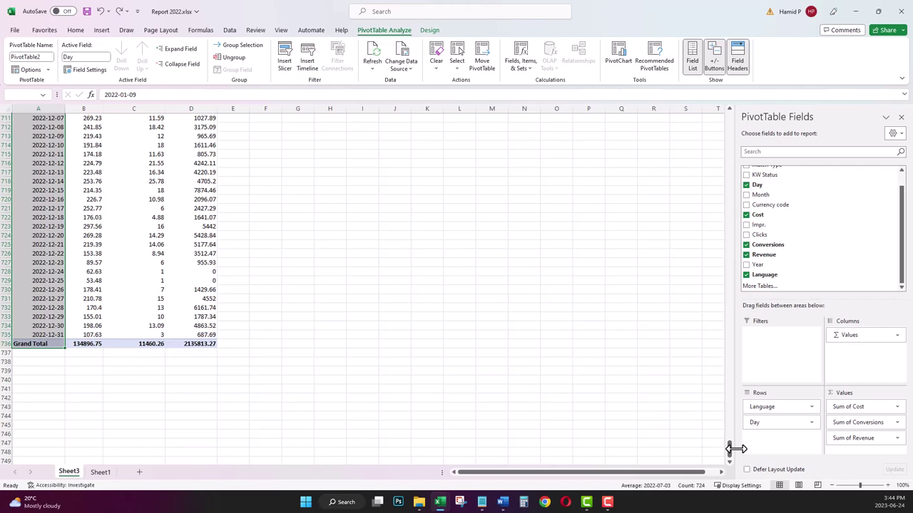
left_click_drag(729, 453, 728, 112)
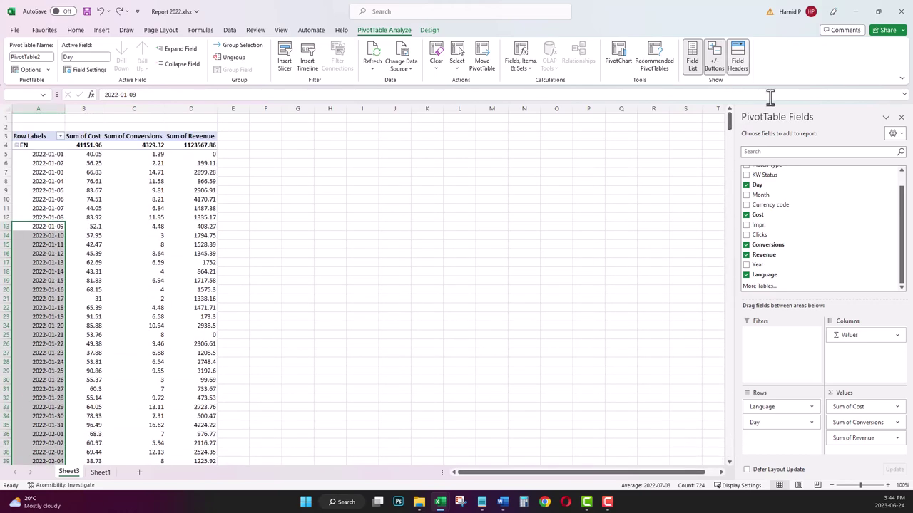
Step: Move Day into the report filter and review its list of dates
left_click_drag(788, 428, 795, 332)
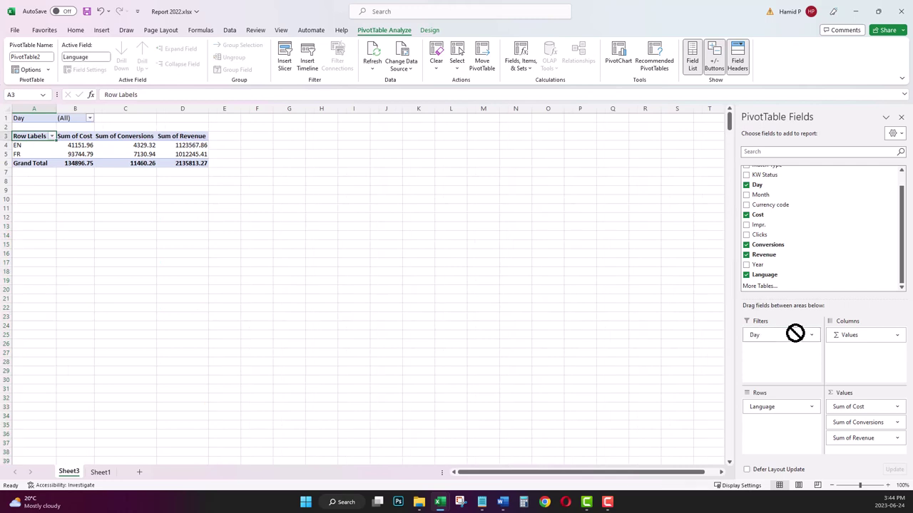
left_click(89, 117)
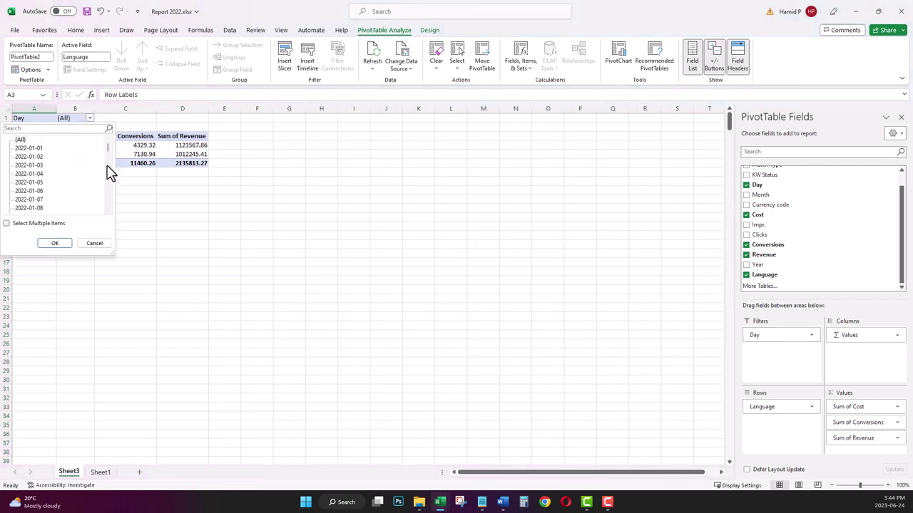
left_click_drag(106, 171, 112, 218)
left_click(99, 244)
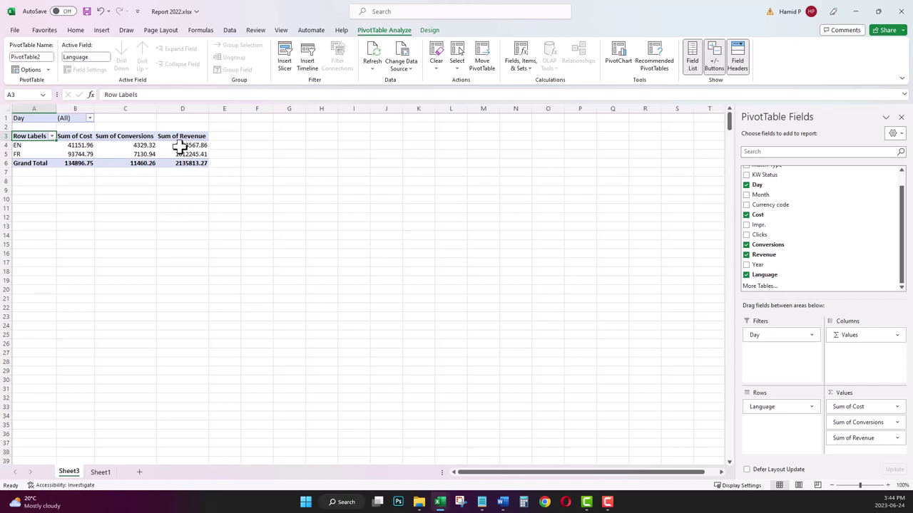
left_click(171, 153)
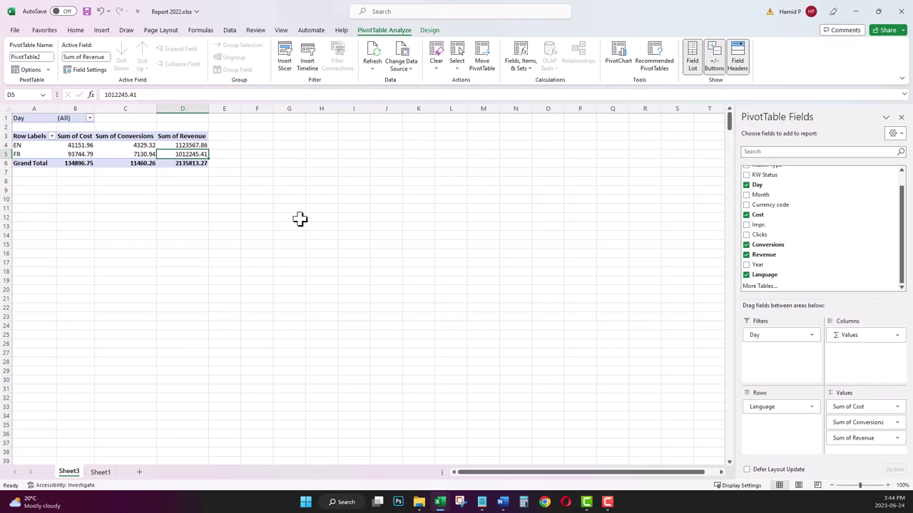
Step: In Report 2023.xlsx, select the data rows from A2:K2 down to the last row
left_click(442, 503)
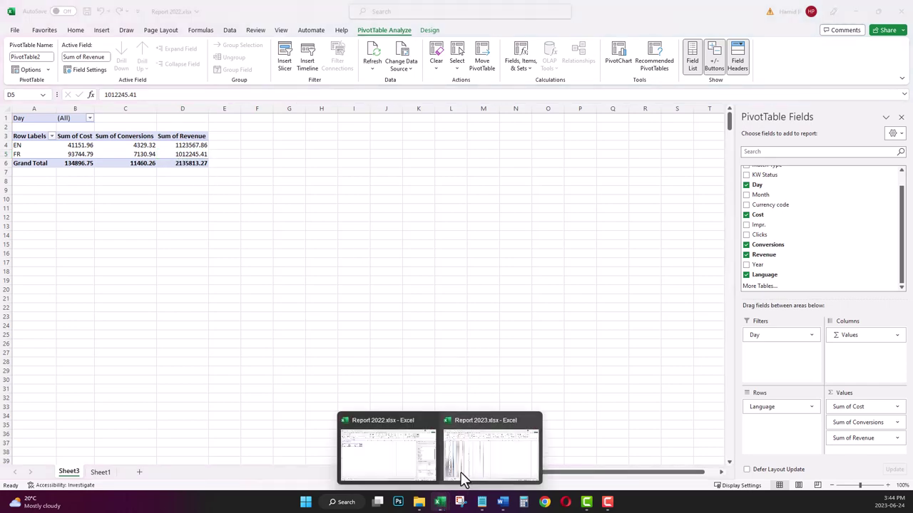
left_click(482, 457)
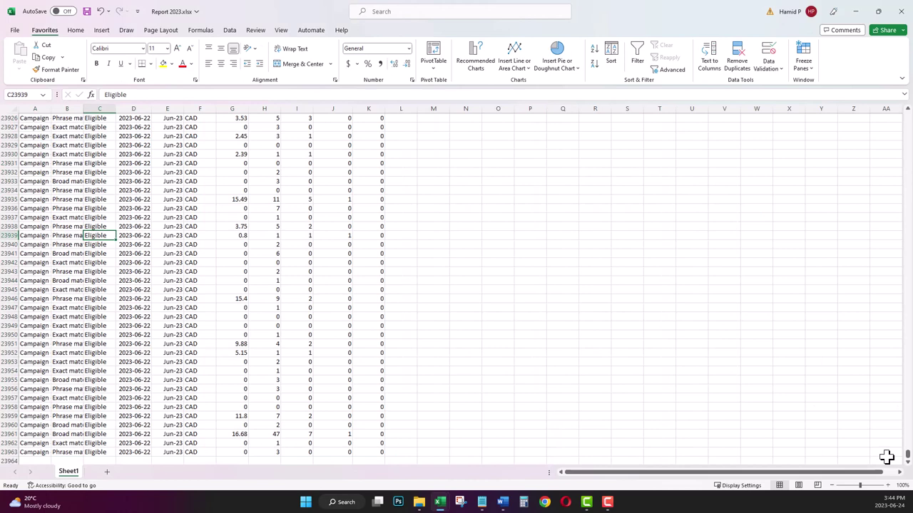
left_click_drag(908, 459, 900, 47)
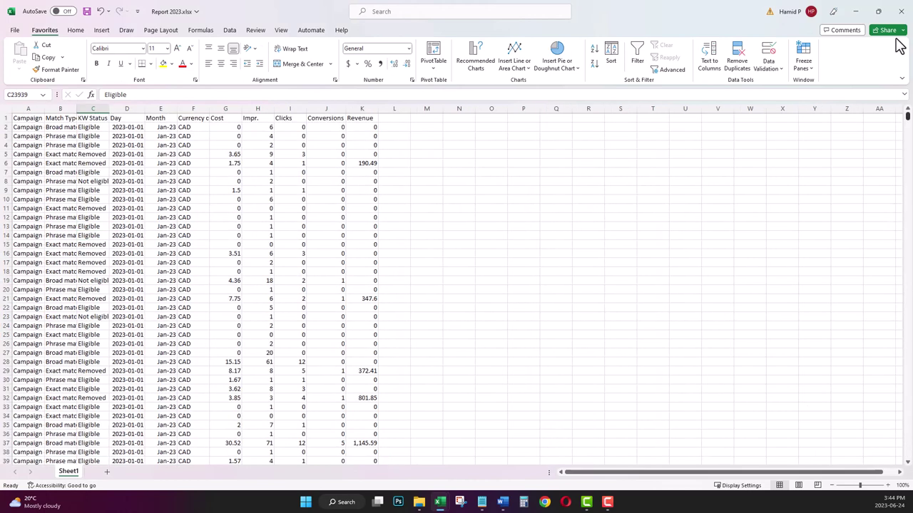
left_click(158, 136)
left_click_drag(35, 128, 368, 127)
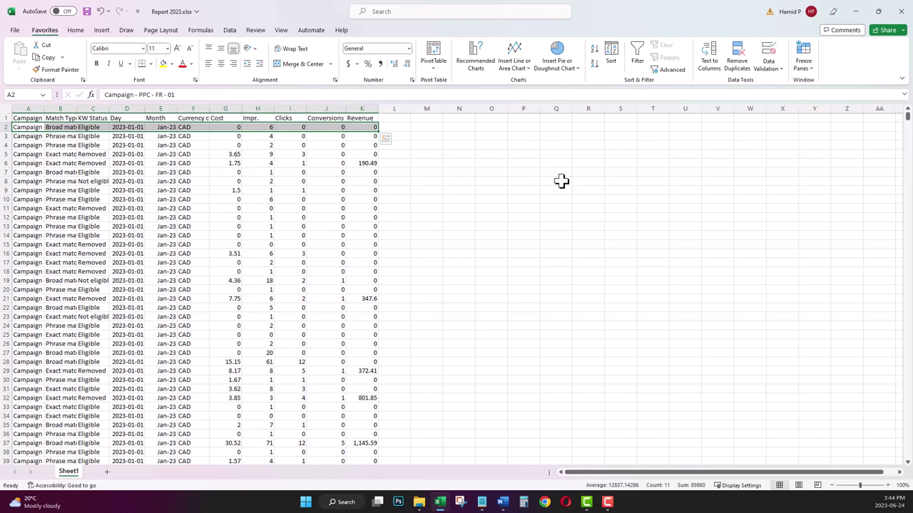
key("ctrl+shift+Down")
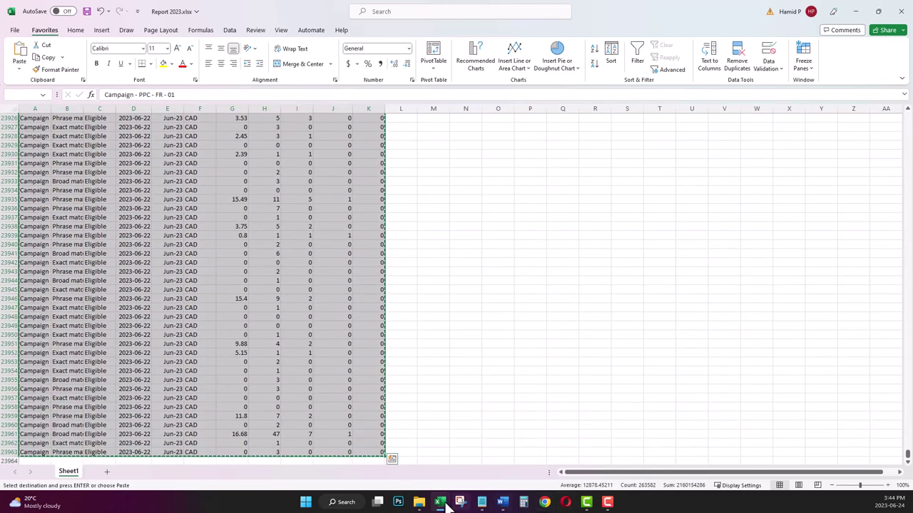
Step: Paste the 2023 rows below the 2022 data on Sheet1 of Report 2022, at row 36794
mouse_move(440, 502)
left_click(393, 452)
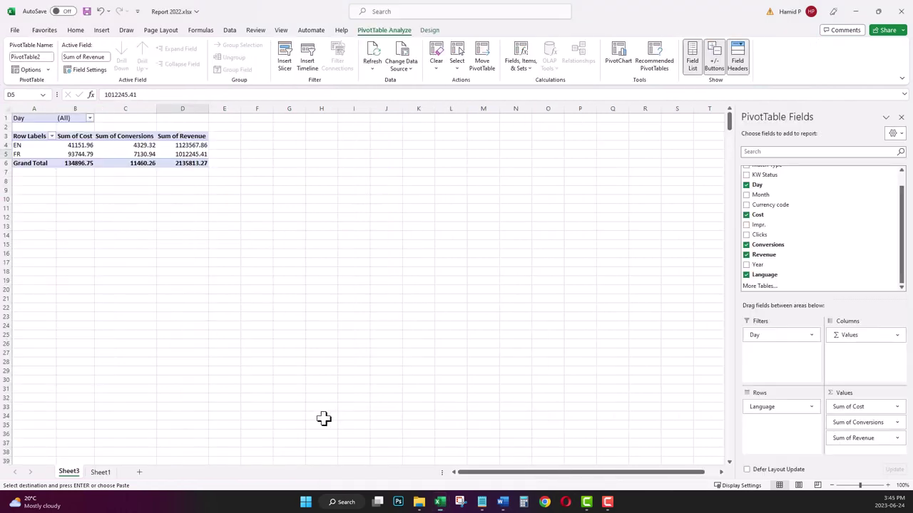
left_click(101, 472)
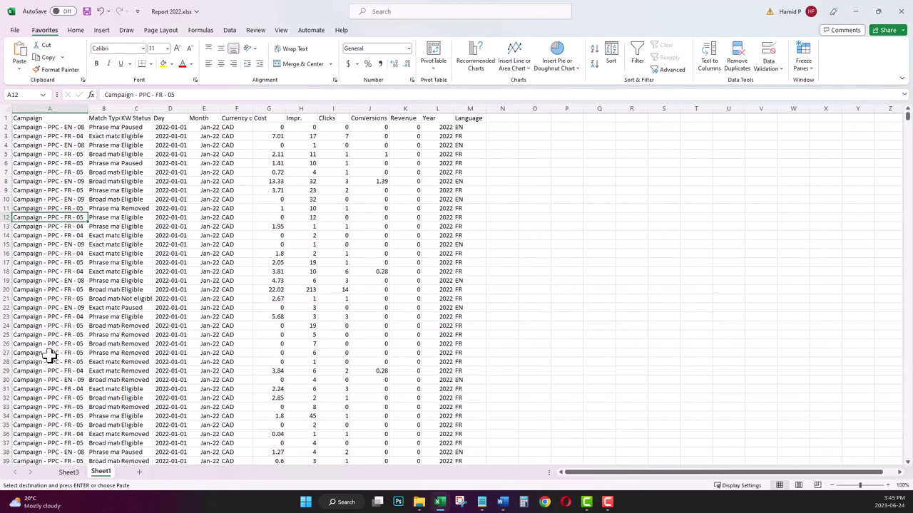
left_click(47, 353)
key("ctrl+shift+Down")
key("ctrl+v")
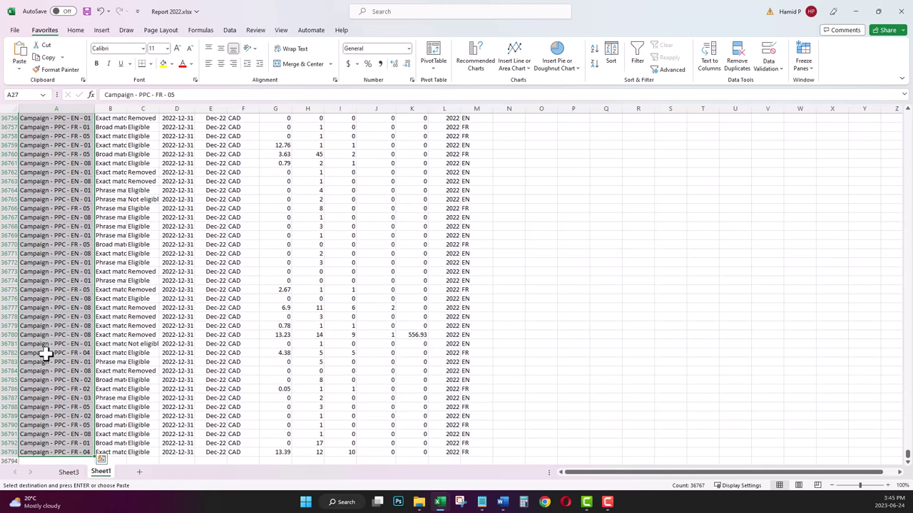
scroll(49, 351, "down", 4)
left_click(49, 355)
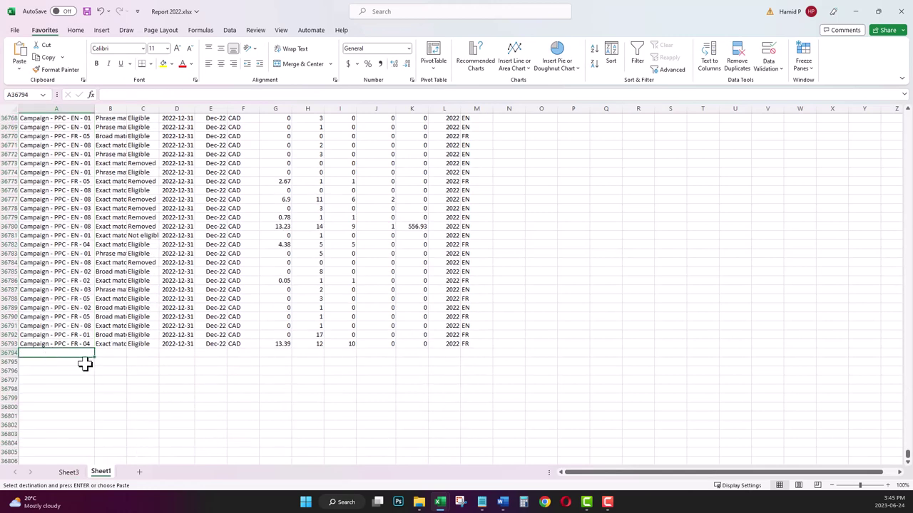
key("ctrl+v")
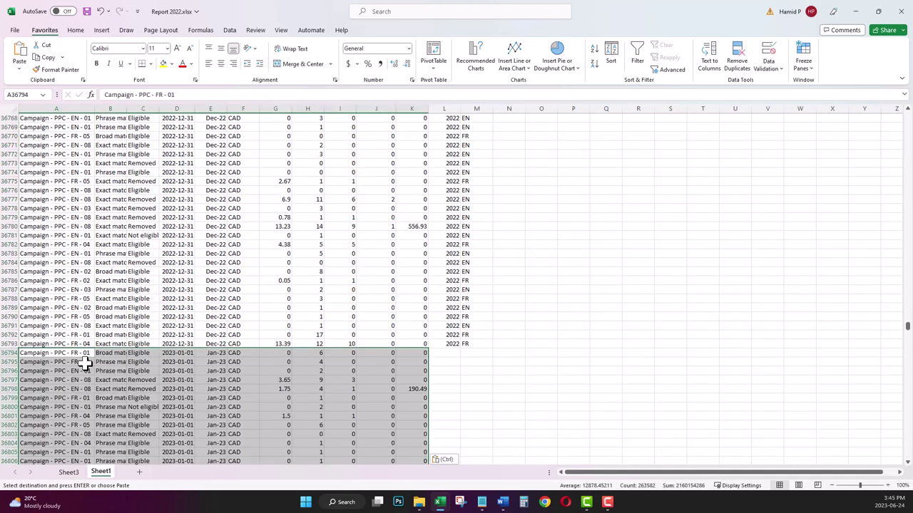
Step: Fill the Year and Language formulas down the pasted 2023 rows
scroll(331, 365, "down", 2)
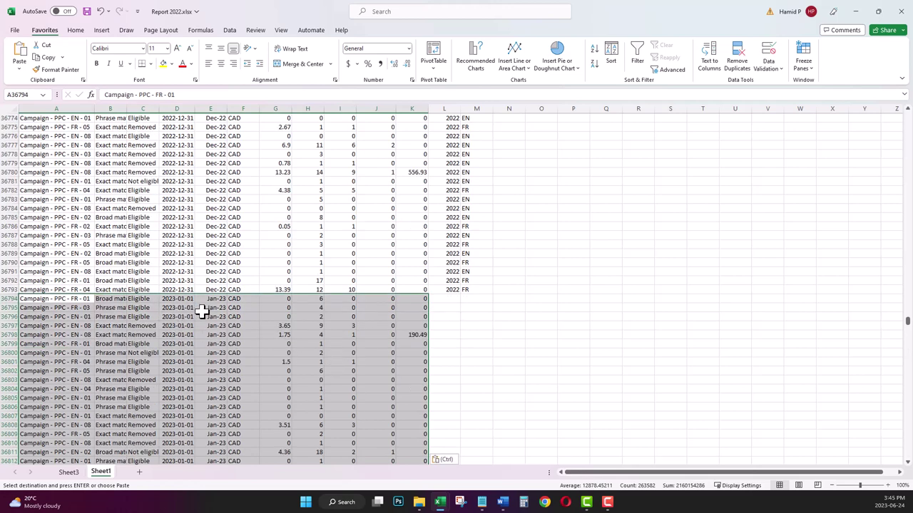
left_click_drag(445, 290, 485, 290)
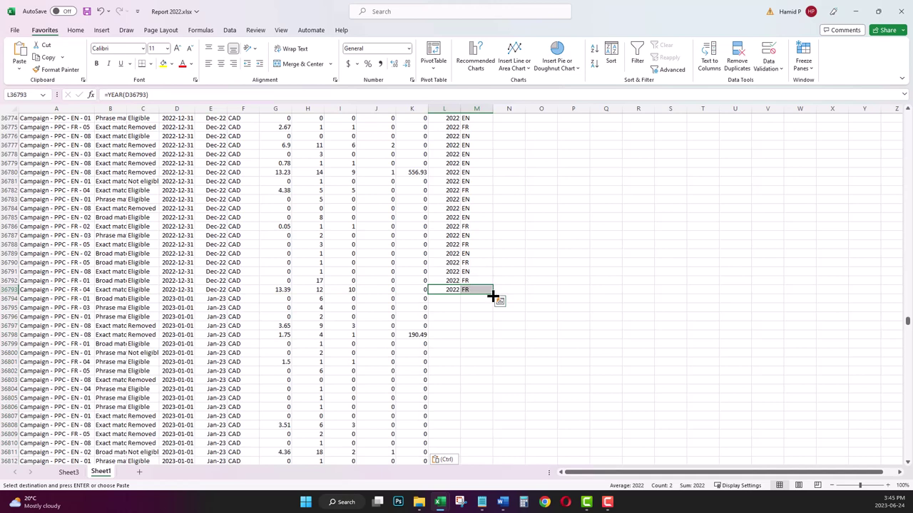
double_click(492, 296)
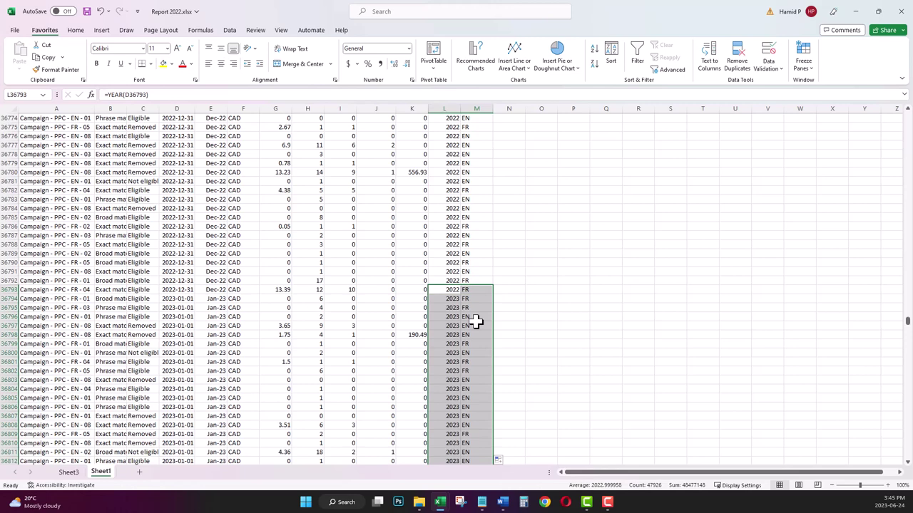
scroll(333, 389, "down", 2)
Step: Extend the pivot table's source range to Sheet1!$A$1:$M$60755
left_click(71, 472)
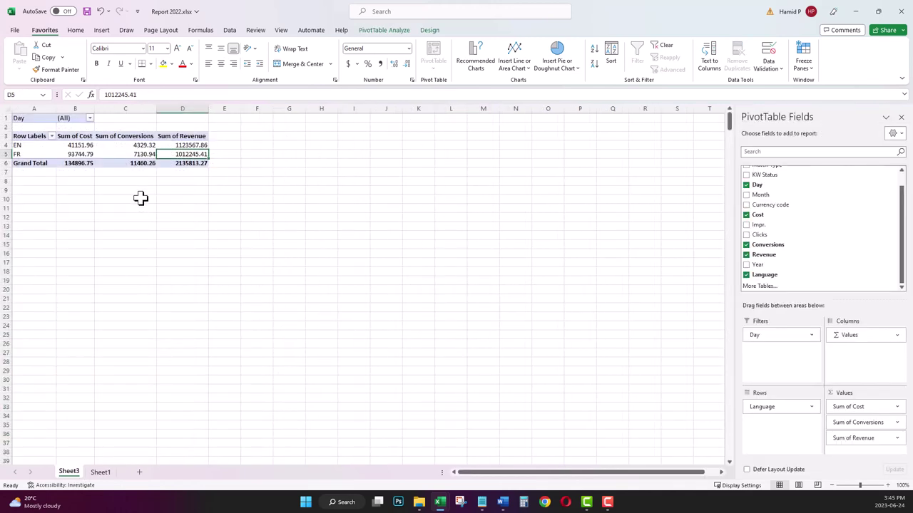
left_click(143, 163)
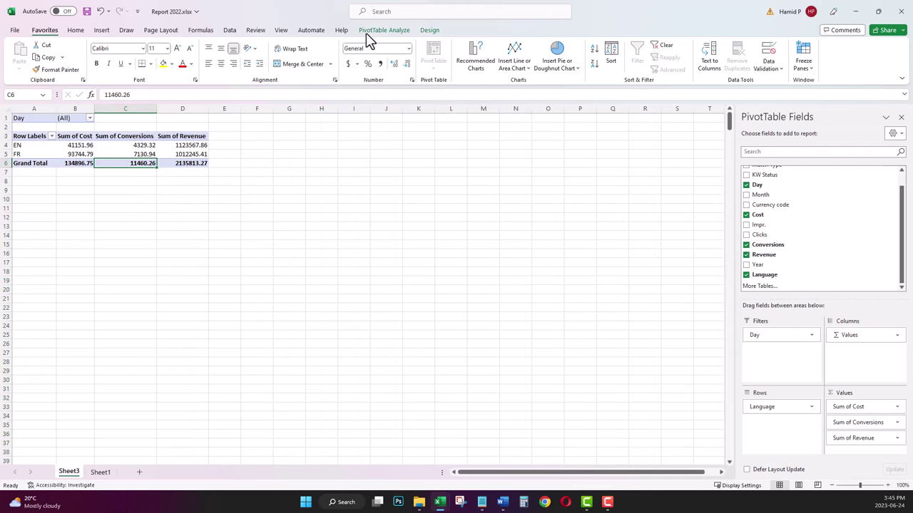
left_click(388, 33)
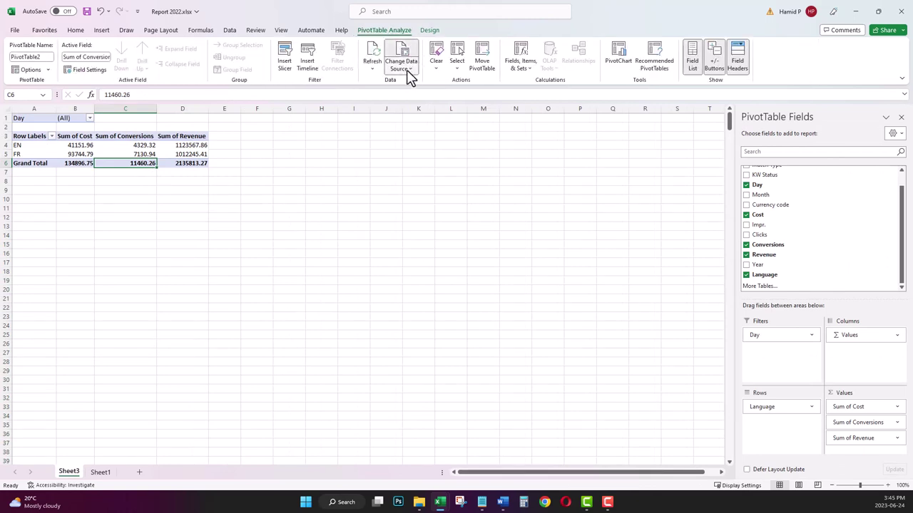
left_click(408, 71)
left_click(420, 86)
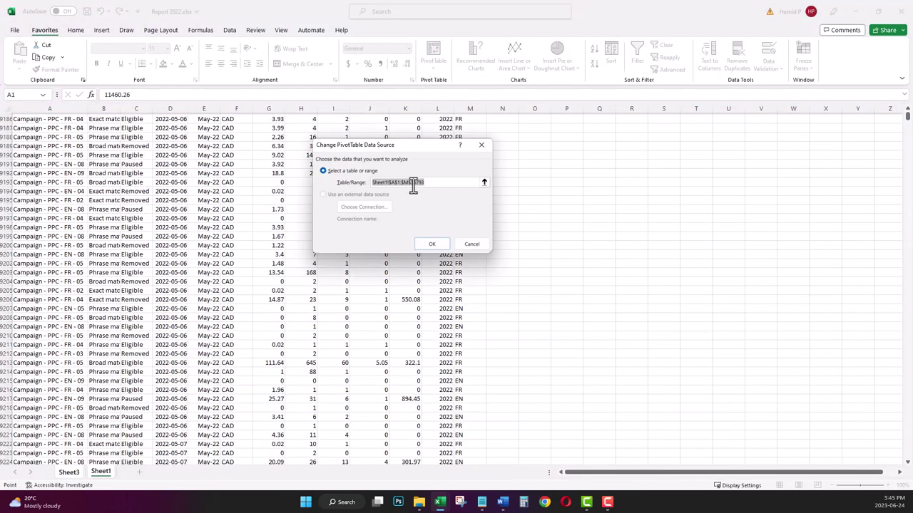
left_click_drag(413, 184, 430, 182)
left_click_drag(909, 118, 907, 456)
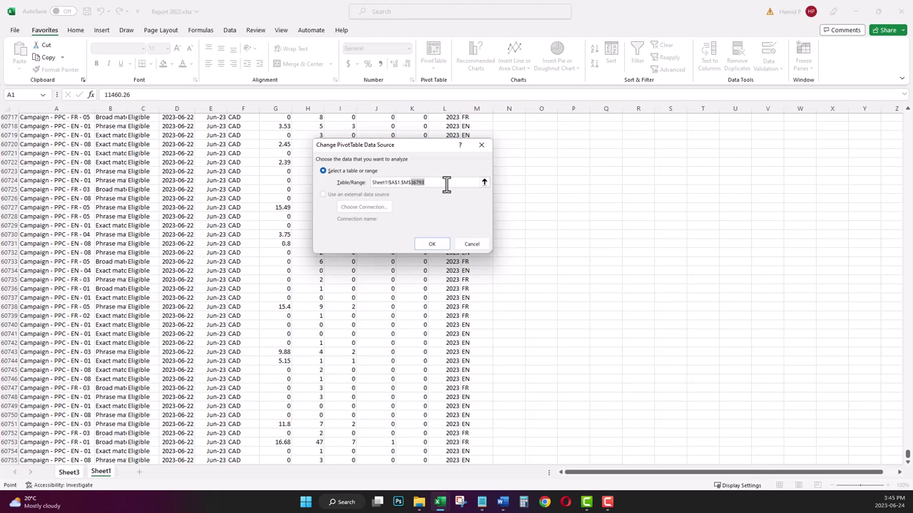
type("6")
left_click(431, 244)
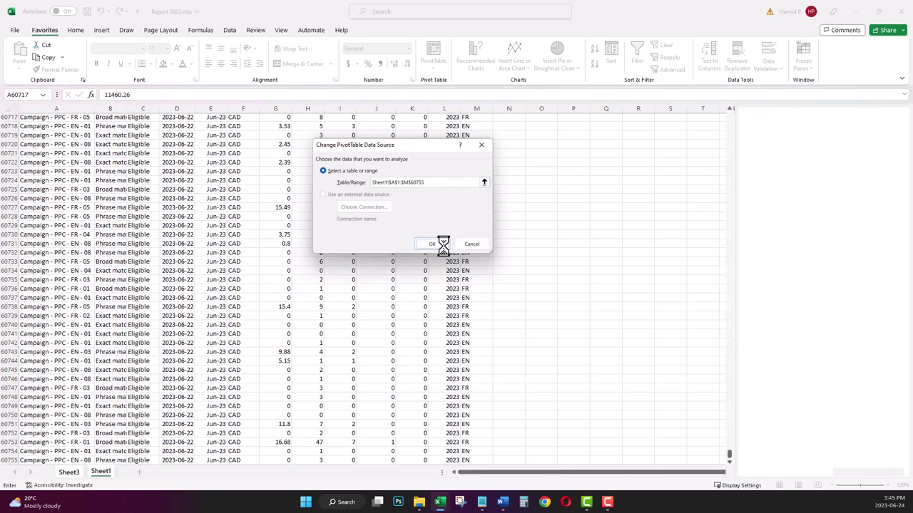
left_click(121, 146)
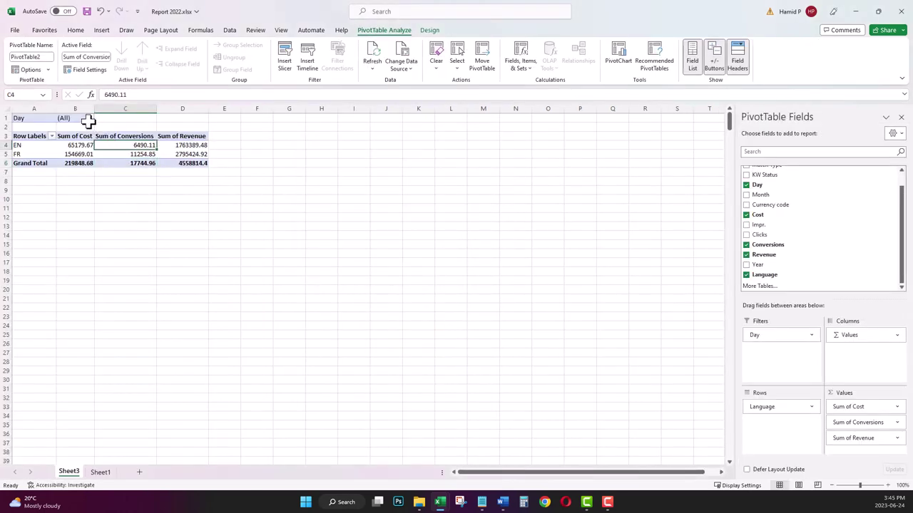
left_click(371, 70)
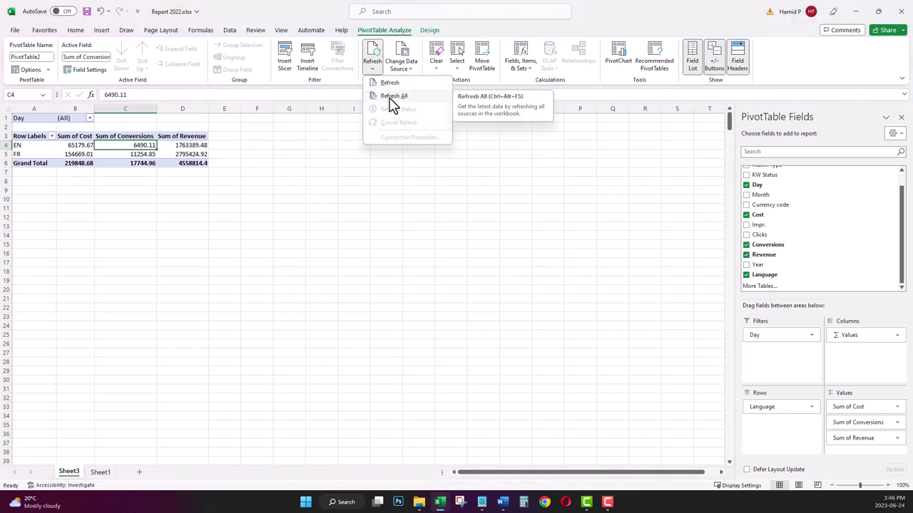
left_click(393, 102)
left_click(89, 118)
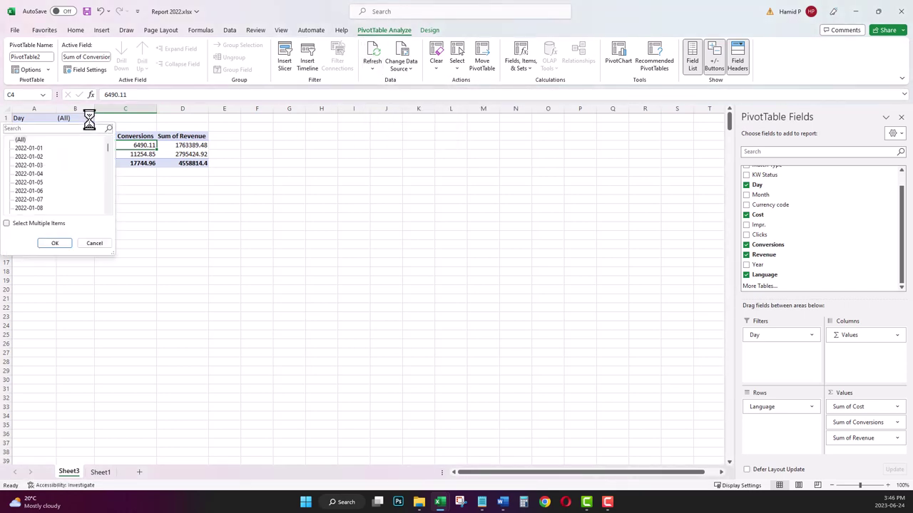
left_click_drag(108, 150, 112, 208)
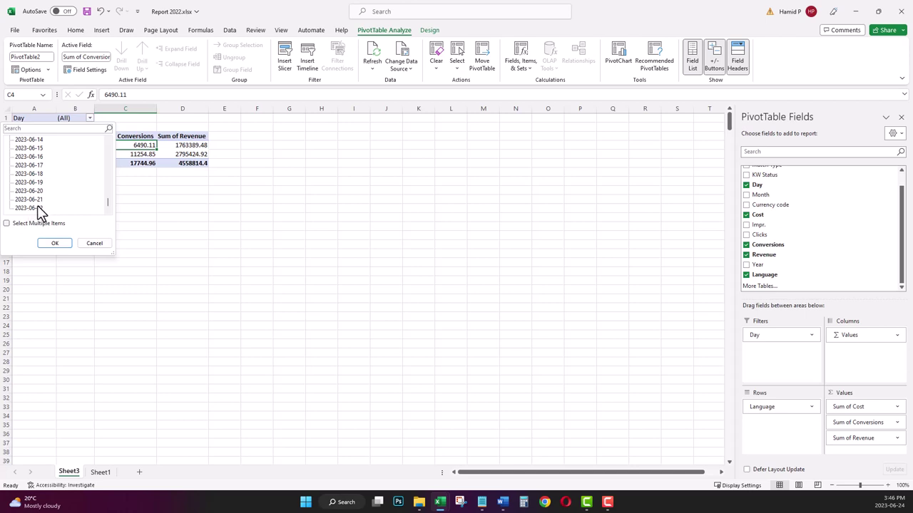
left_click_drag(108, 206, 112, 217)
left_click(156, 177)
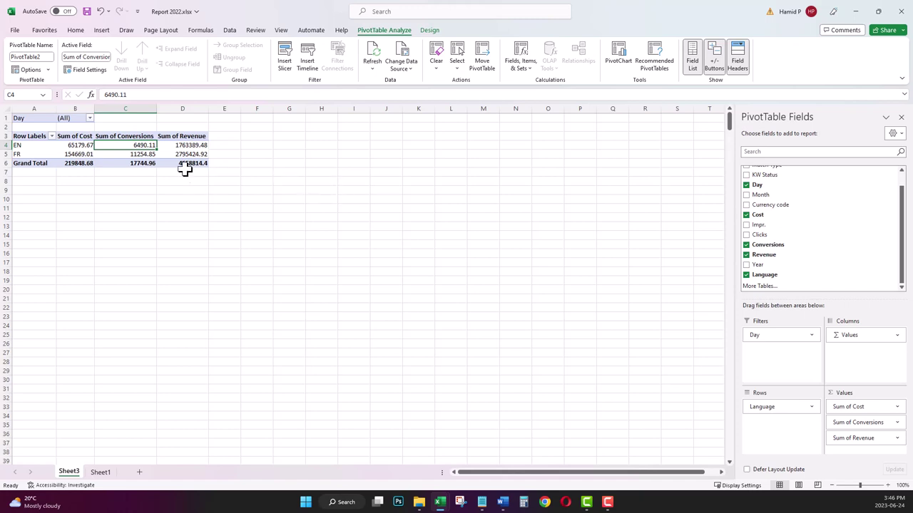
Step: On Sheet3, check the Day filter's dates end at 2022-12-31, leaving the filter unchanged
mouse_move(199, 164)
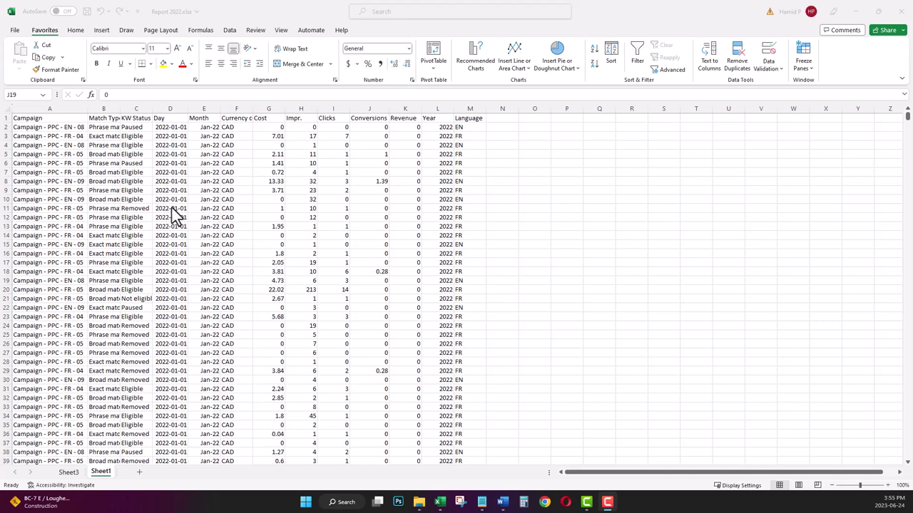
left_click(75, 472)
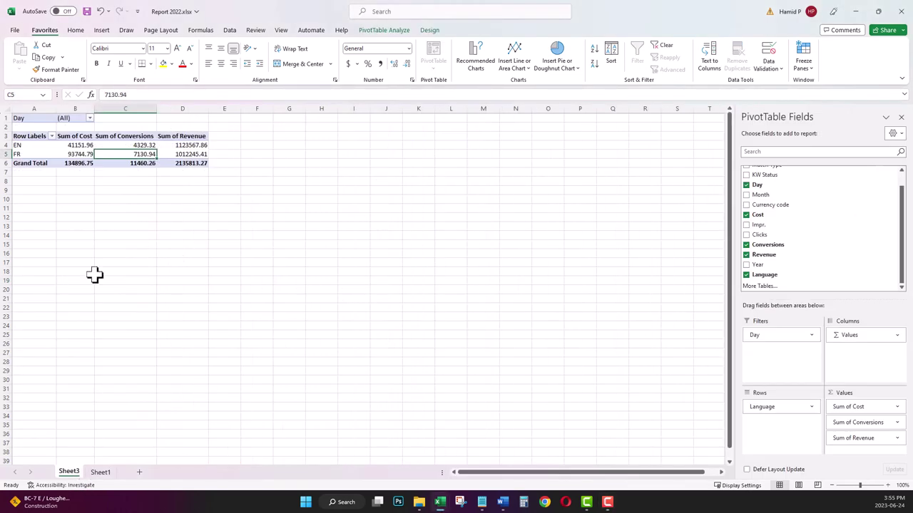
left_click(88, 146)
left_click(89, 118)
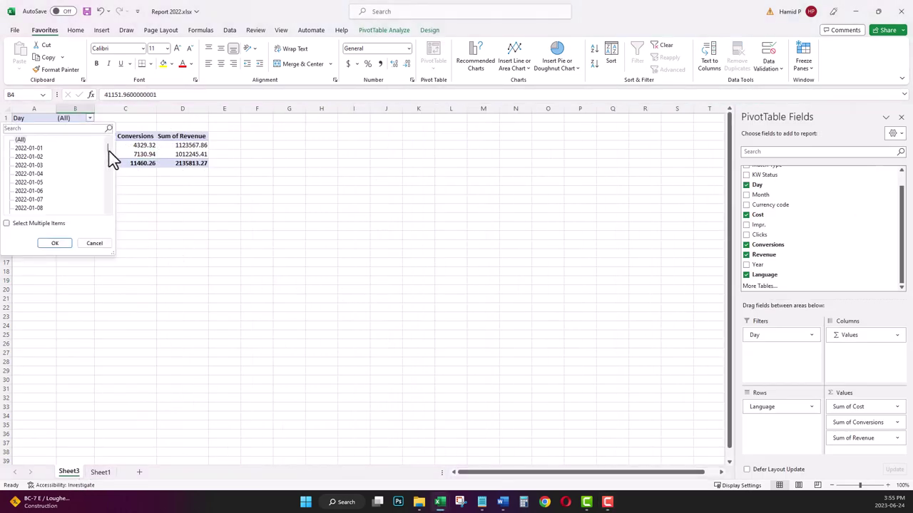
left_click_drag(109, 150, 112, 224)
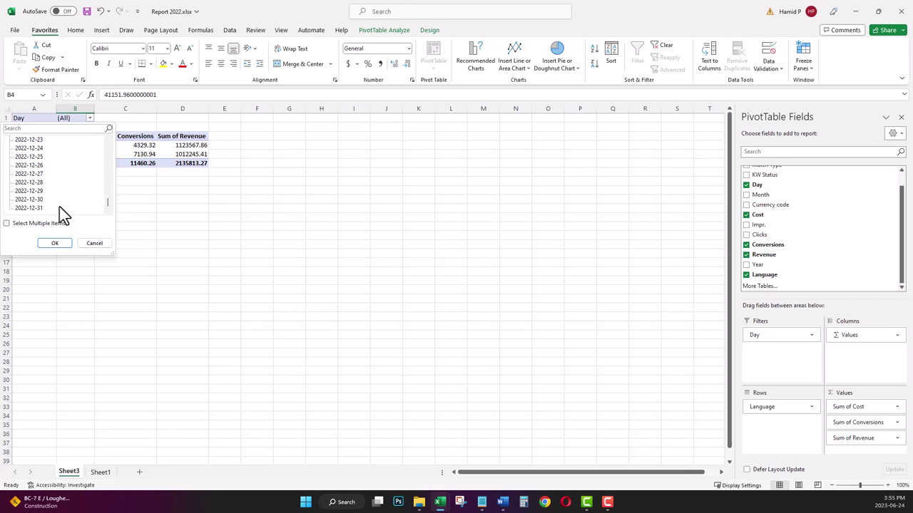
left_click(94, 243)
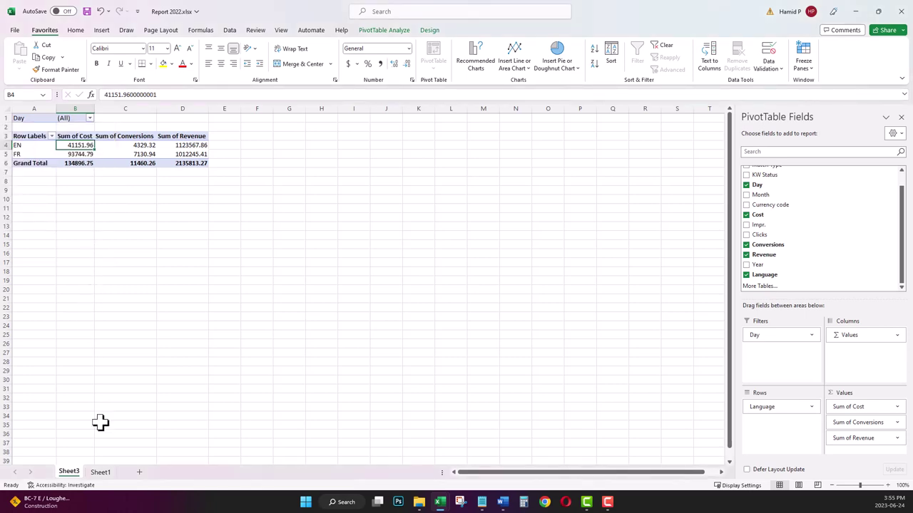
Step: Format the Sheet1 campaign data as a table with a Light style
left_click(100, 473)
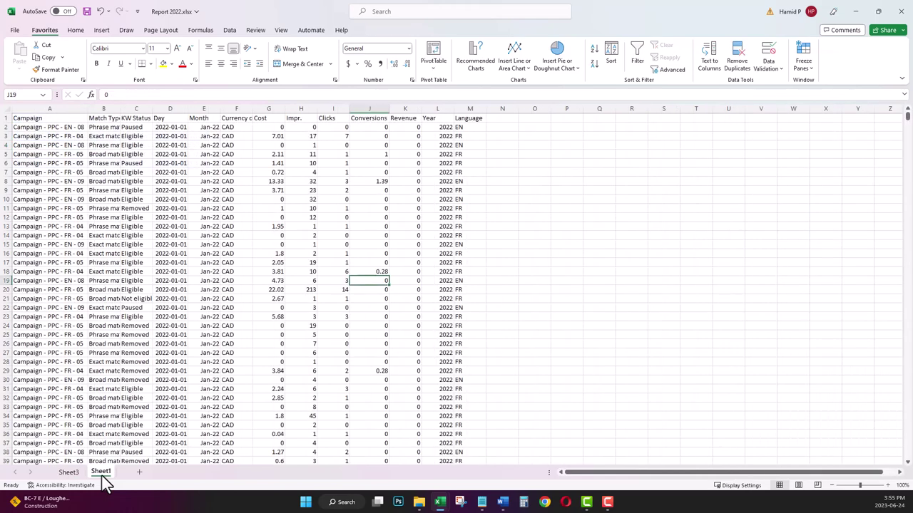
left_click(161, 261)
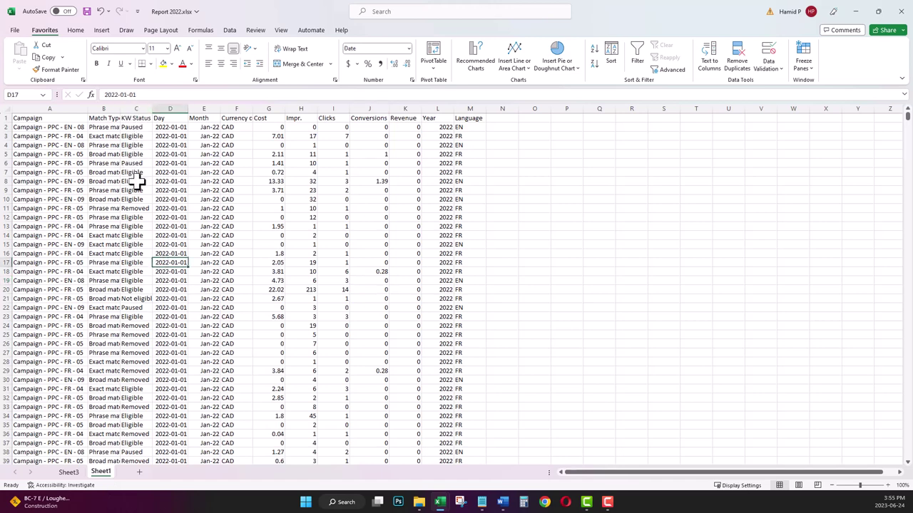
left_click(76, 32)
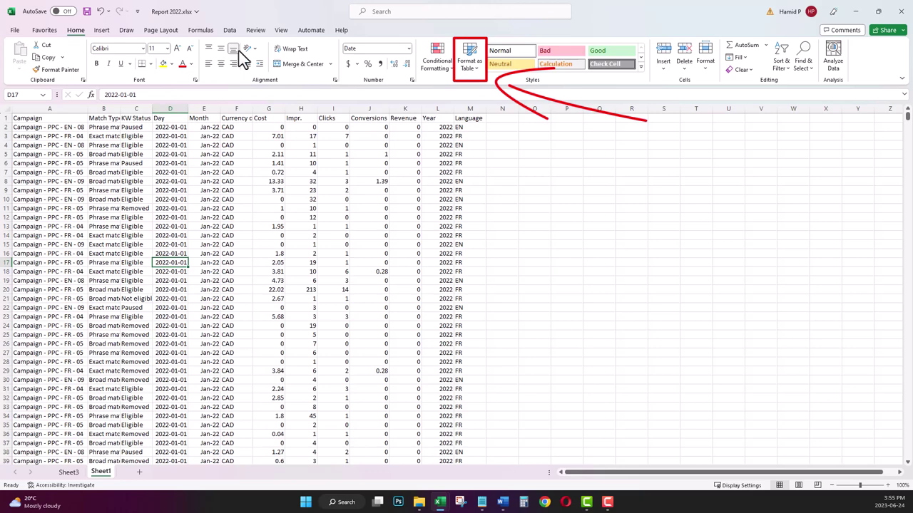
left_click(480, 74)
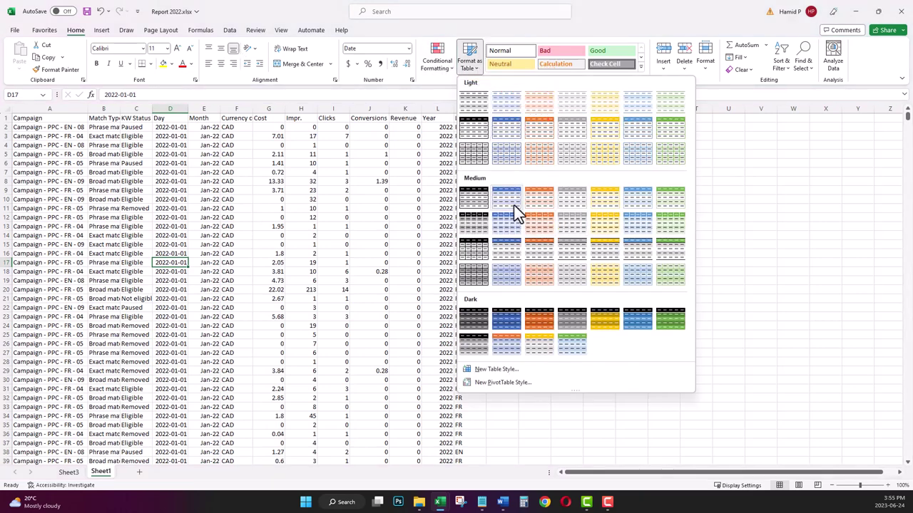
left_click(507, 130)
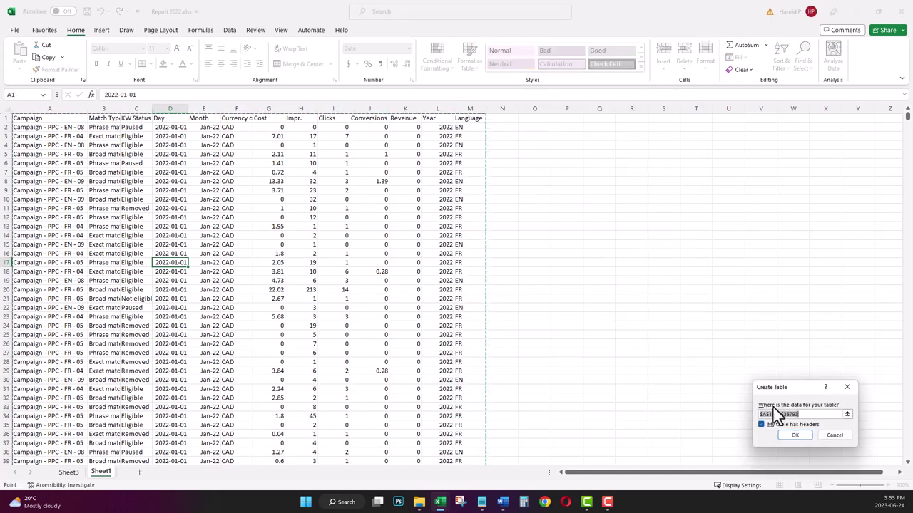
Step: Confirm the table range with headers and name the table 'Table'
left_click(800, 439)
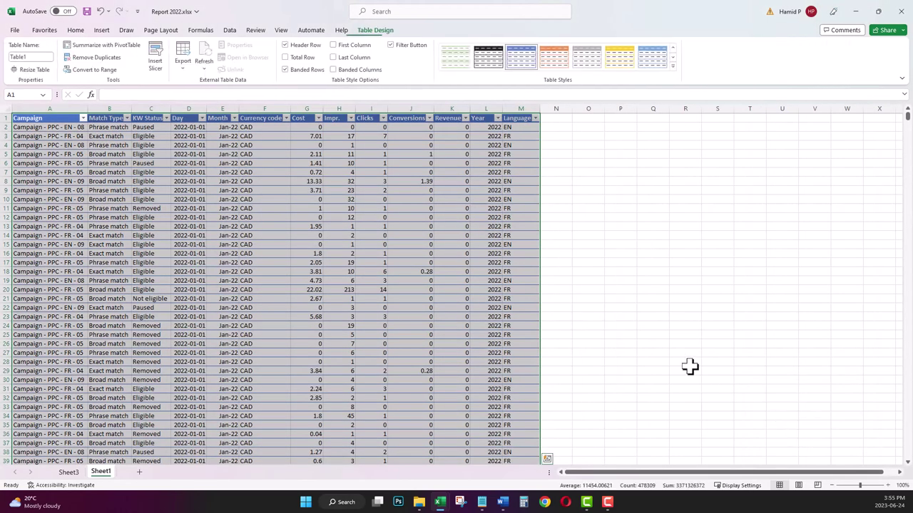
left_click(377, 208)
left_click(33, 57)
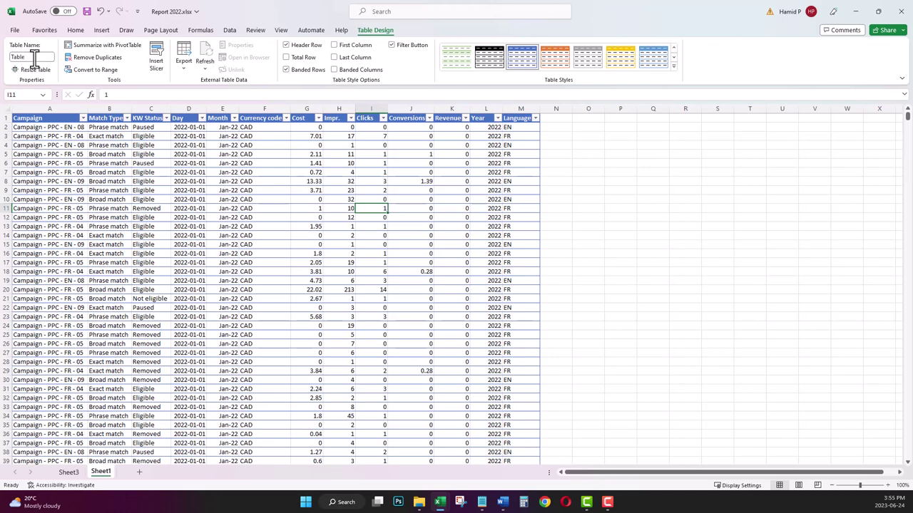
left_click(181, 172)
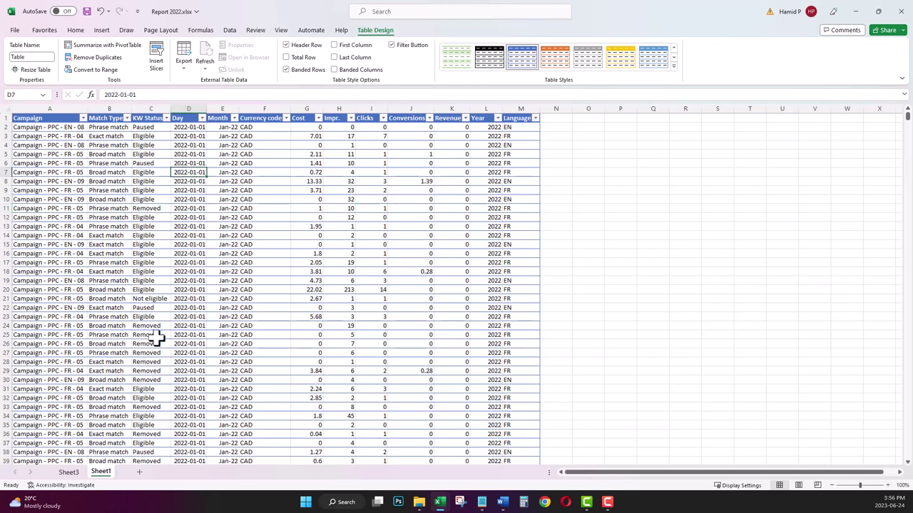
left_click(69, 473)
Step: Change the pivot table's data source to the named table Table
left_click(174, 154)
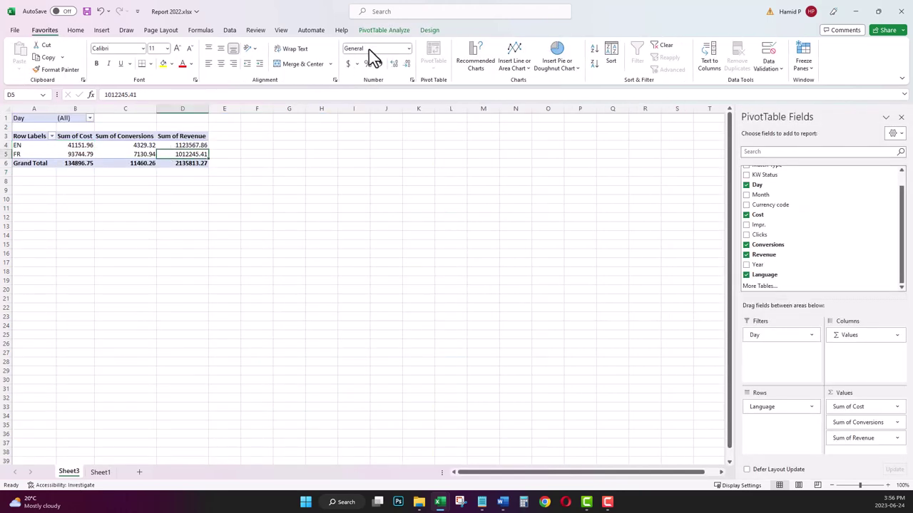
left_click(384, 31)
left_click(410, 58)
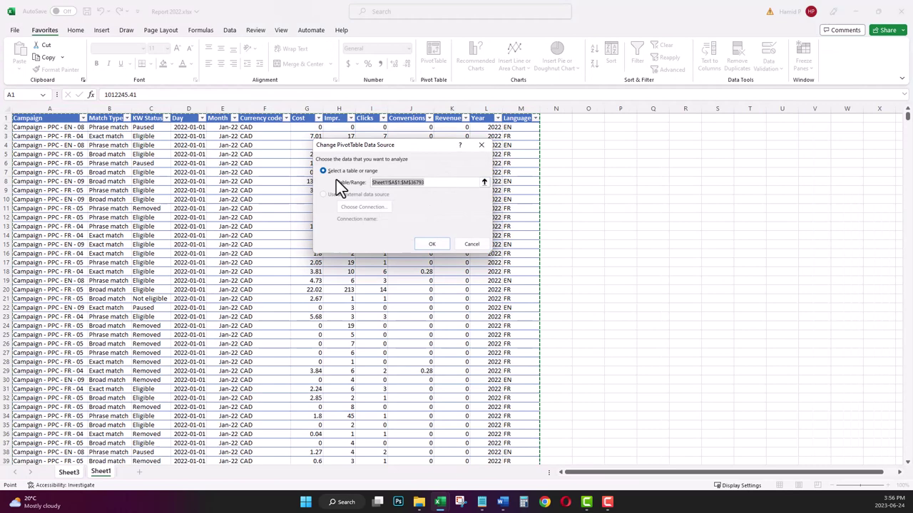
left_click_drag(336, 179, 420, 184)
type("Table")
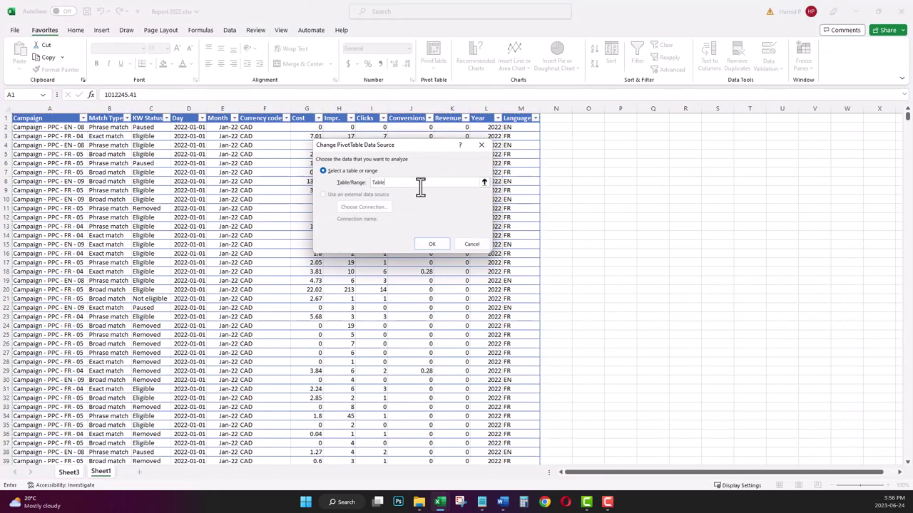
left_click(432, 245)
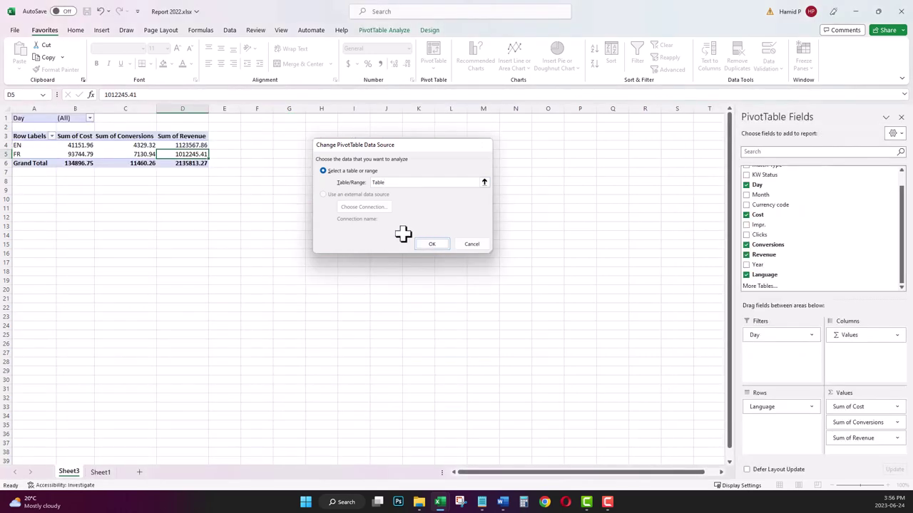
Step: Refresh all data and confirm the Day filter dates still end at 2022-12-31
left_click(90, 118)
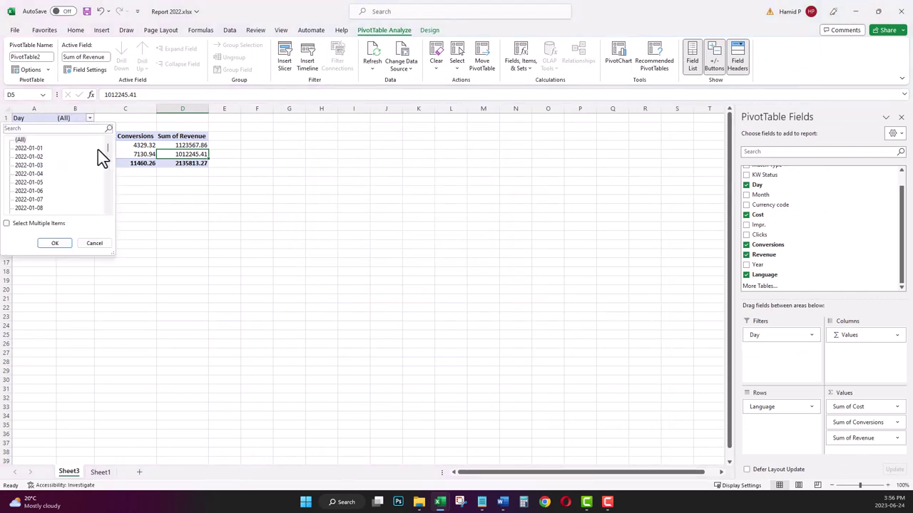
left_click_drag(107, 155, 108, 218)
left_click(149, 167)
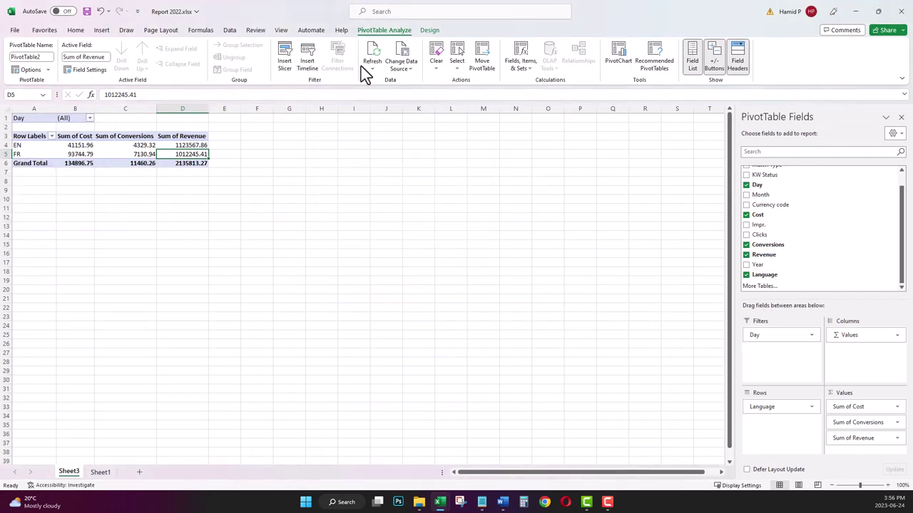
left_click(372, 69)
left_click(385, 102)
left_click(90, 118)
left_click_drag(110, 151, 102, 227)
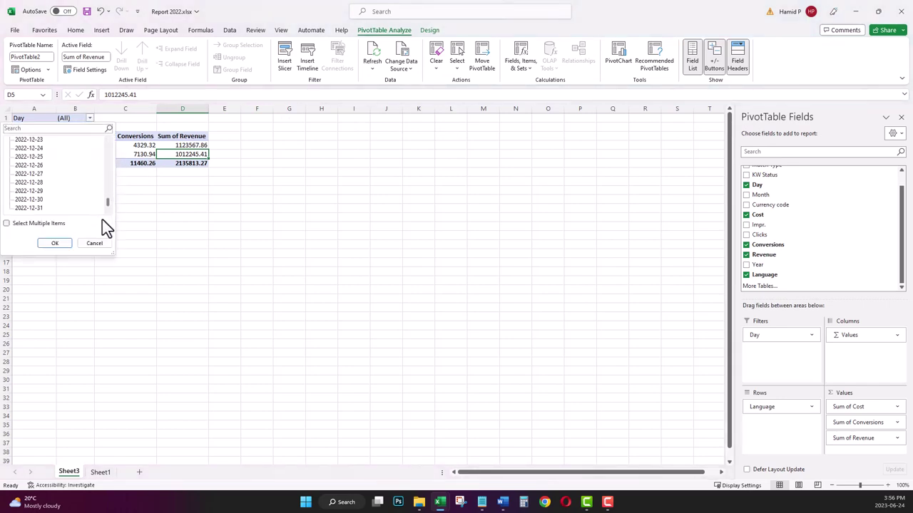
left_click(137, 166)
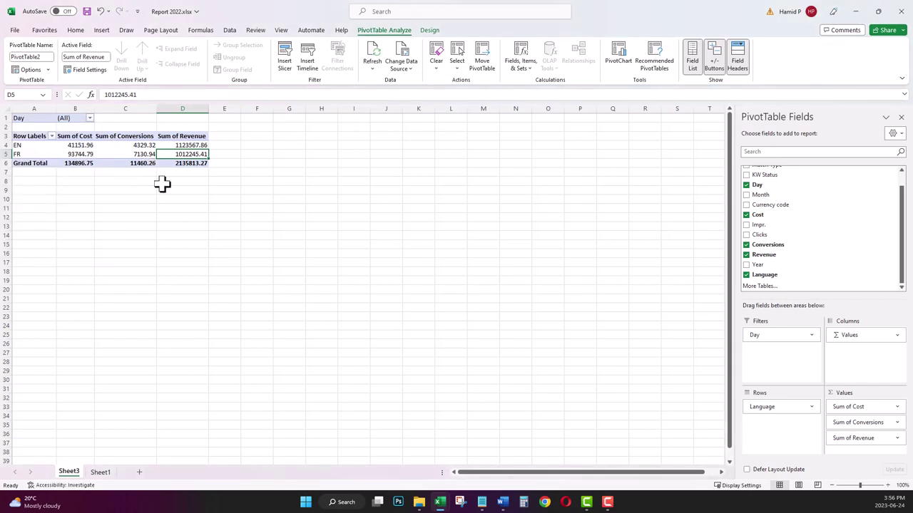
Step: On Sheet1, select the Campaign column down to the table's last row, 36793
left_click(103, 472)
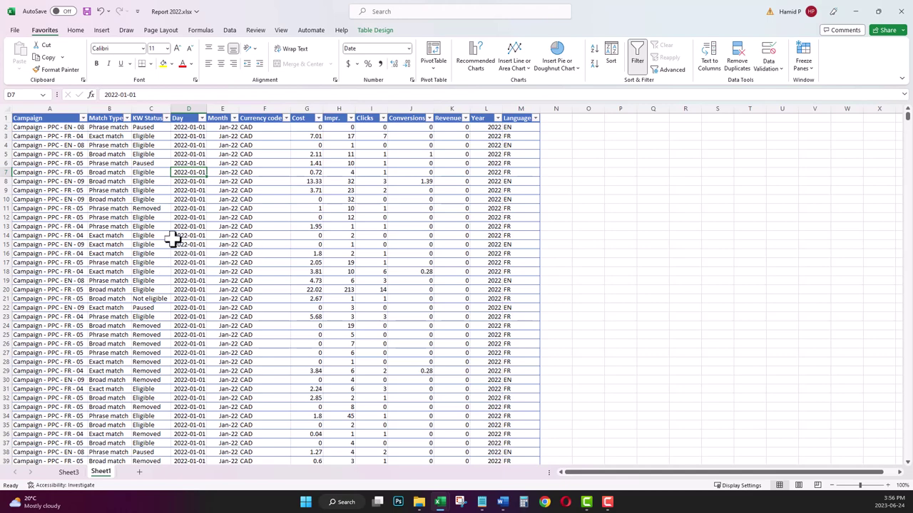
left_click(75, 254)
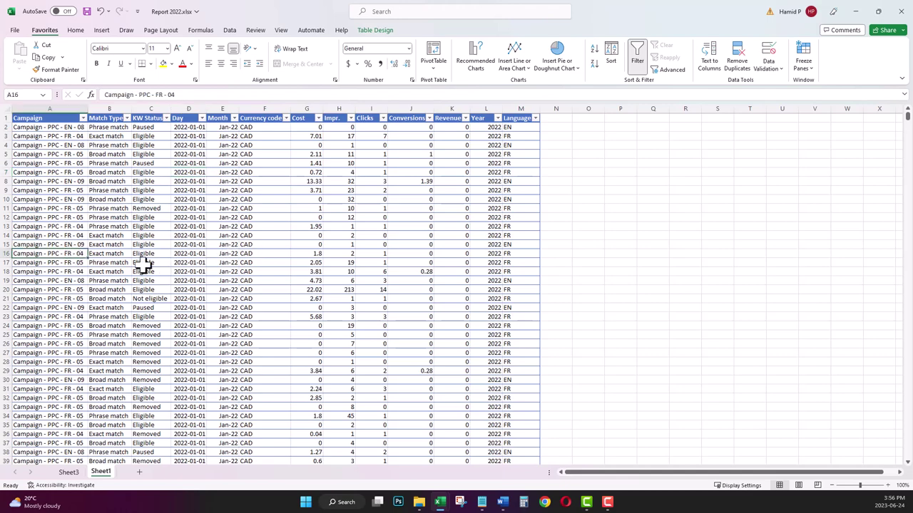
key("ctrl+shift+Down")
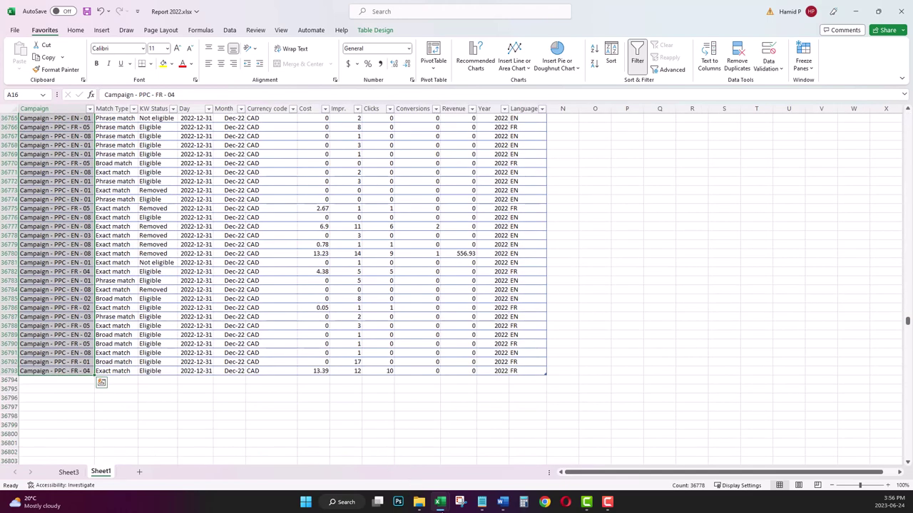
Step: Copy Report 2023's data rows A2:K23963 and return to the Report 2022 workbook
left_click(441, 504)
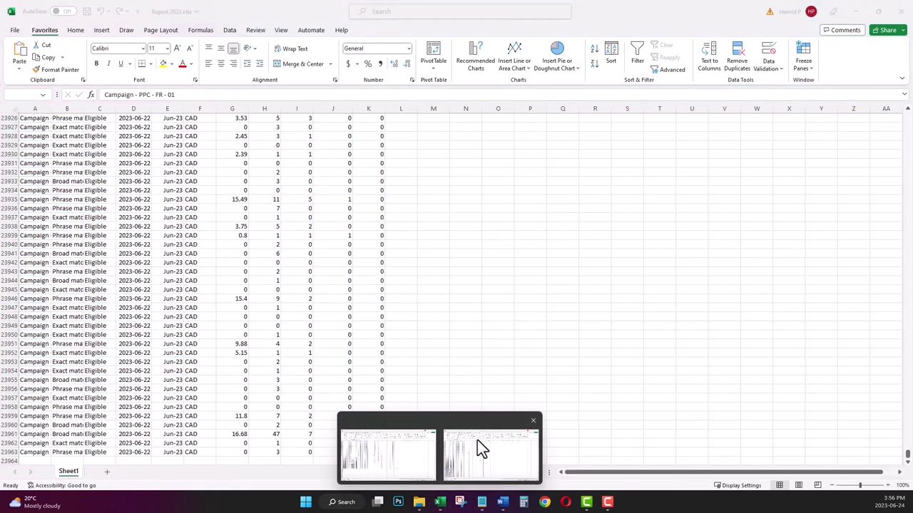
left_click(482, 448)
left_click(107, 199)
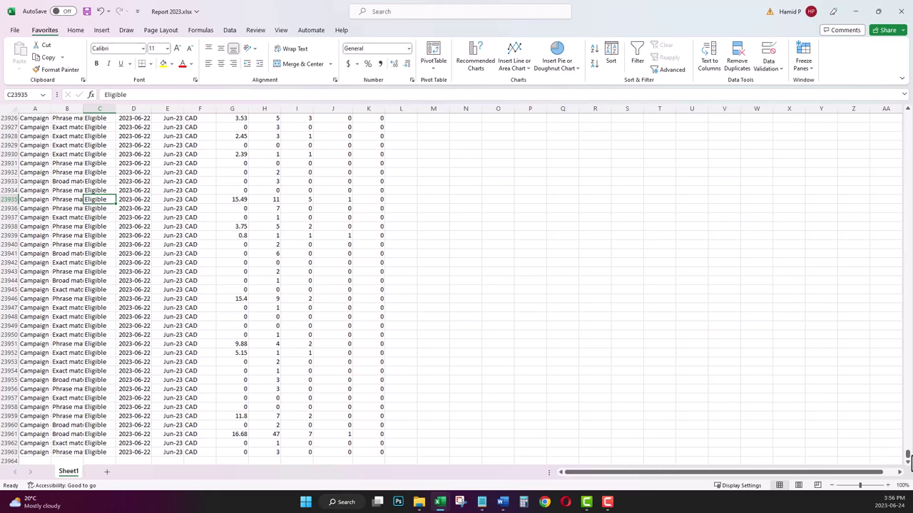
left_click_drag(907, 454, 908, 57)
left_click(161, 127)
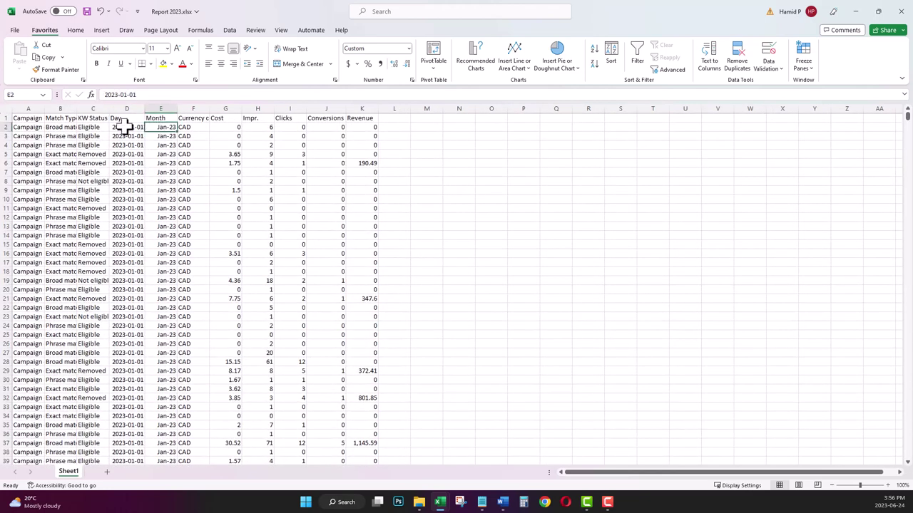
left_click_drag(29, 127, 372, 127)
key("ctrl+shift+Down")
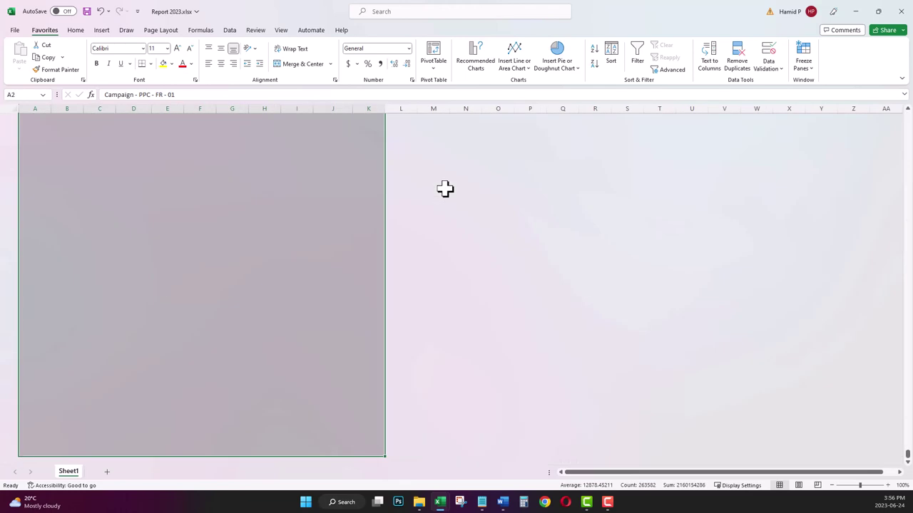
key("ctrl+c")
mouse_move(440, 502)
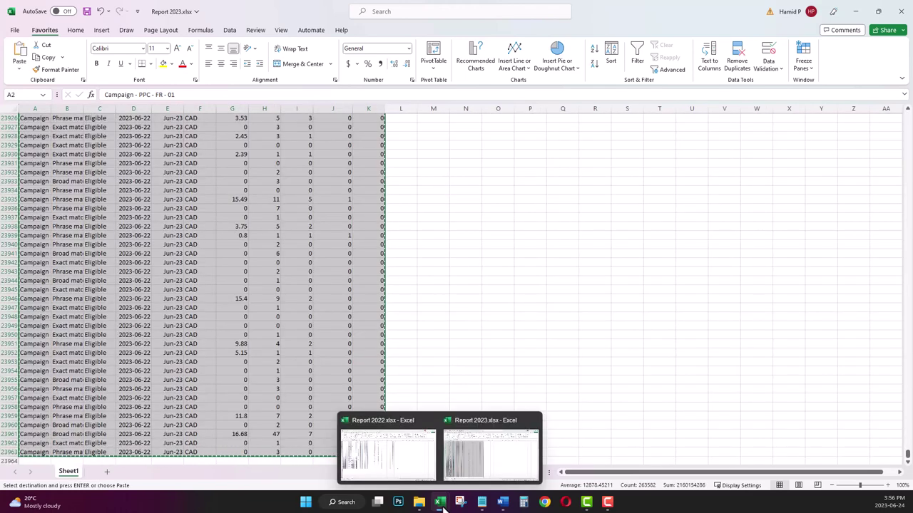
left_click(400, 457)
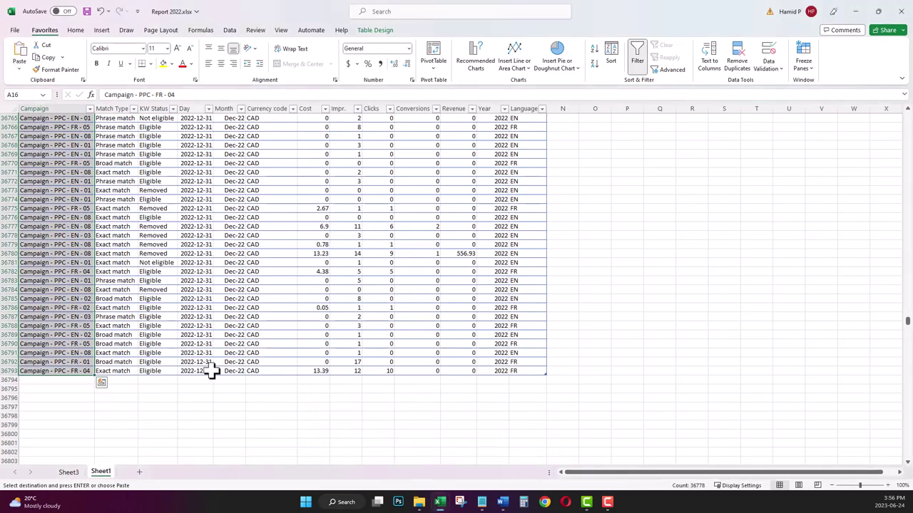
Step: Paste the 2023 rows at A36794 beneath the 2022 data and confirm Year and Language are filled
scroll(107, 357, "down", 2)
left_click(78, 327)
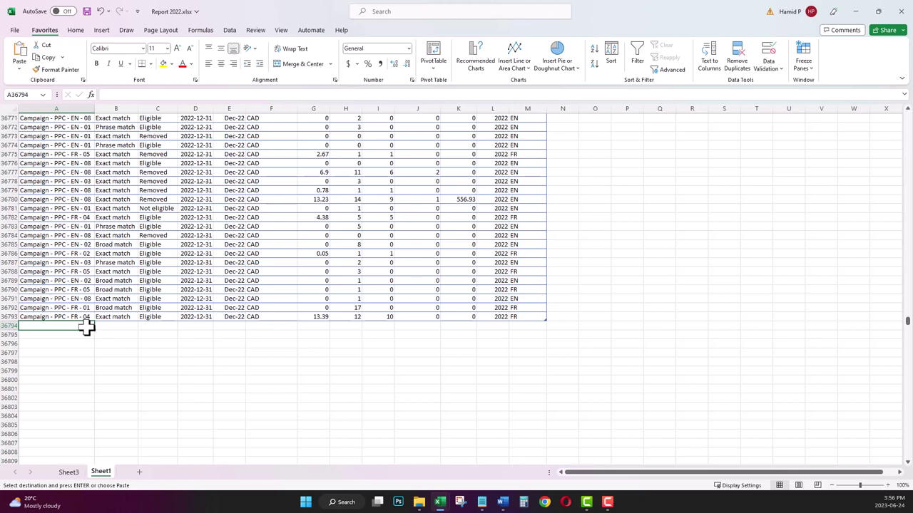
key("ctrl+v")
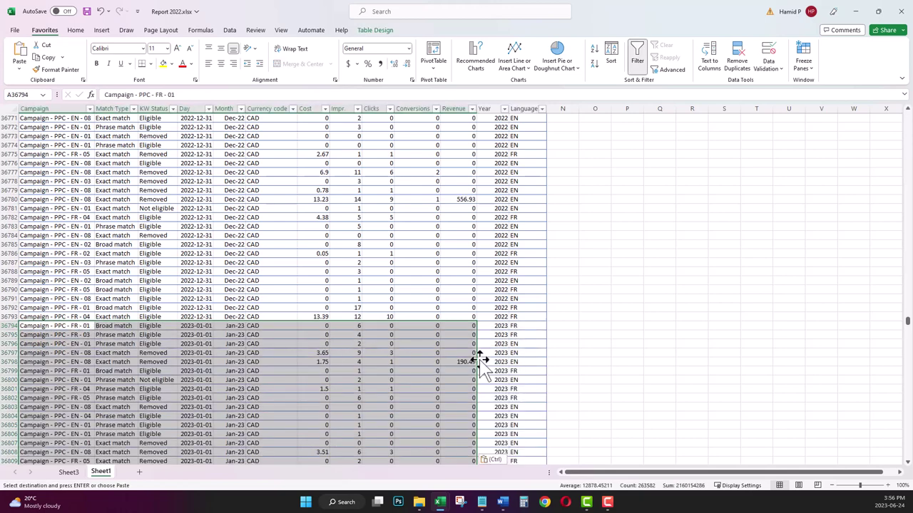
left_click_drag(491, 327, 526, 327)
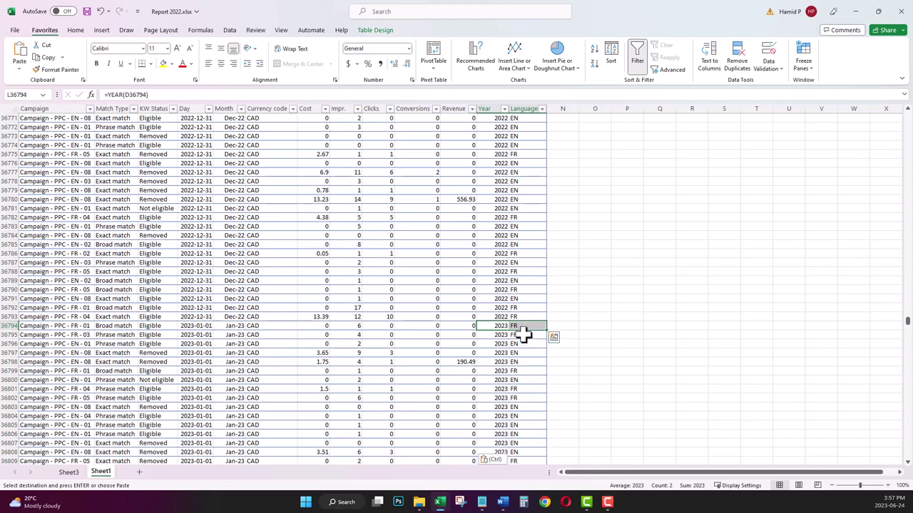
left_click_drag(488, 326, 525, 326)
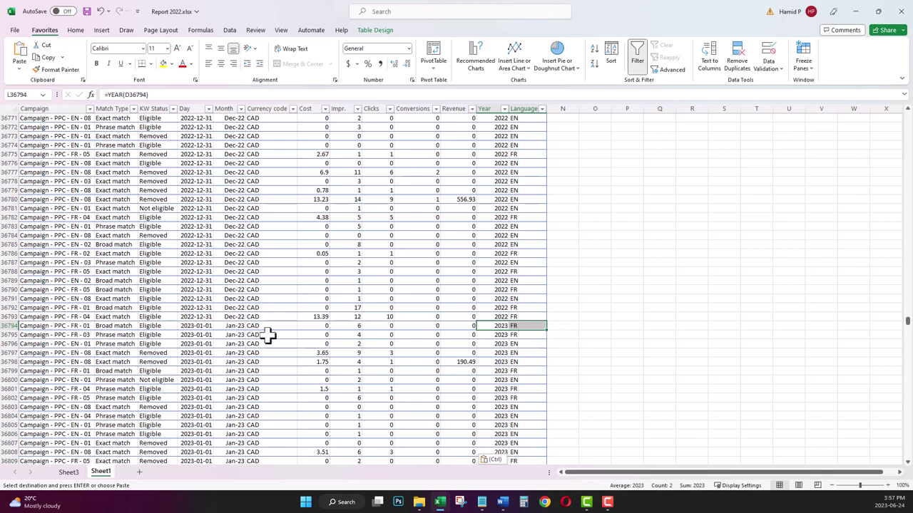
scroll(254, 340, "down", 1)
key("ctrl+v")
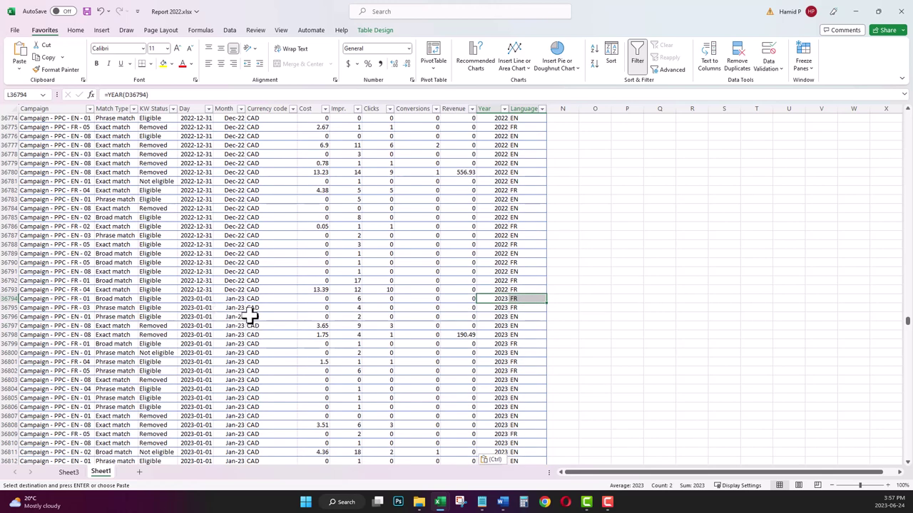
left_click(271, 325)
Step: Refresh All on the Sheet3 pivot table so it picks up the 2023 rows
left_click(69, 473)
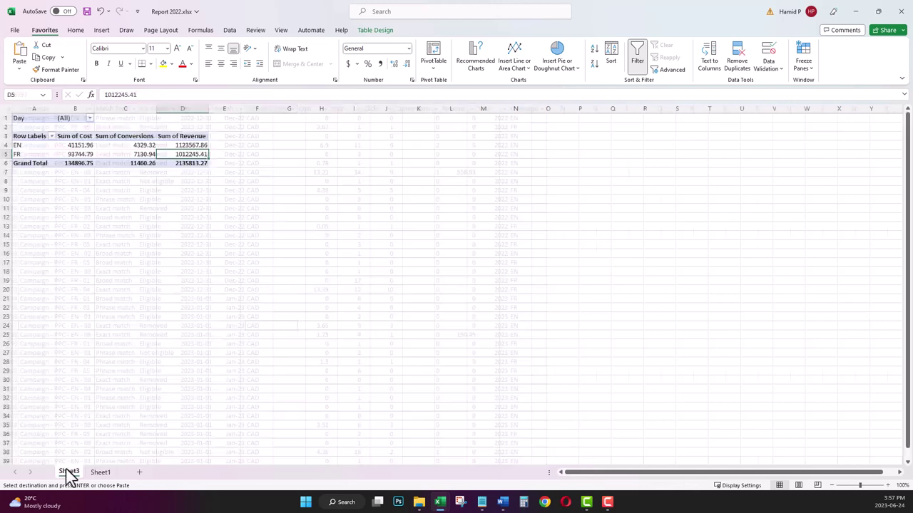
left_click(103, 156)
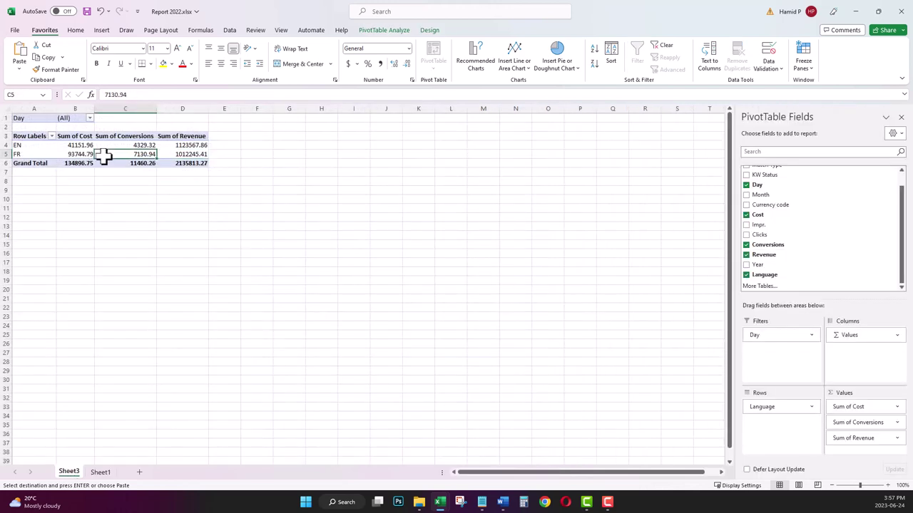
left_click(396, 33)
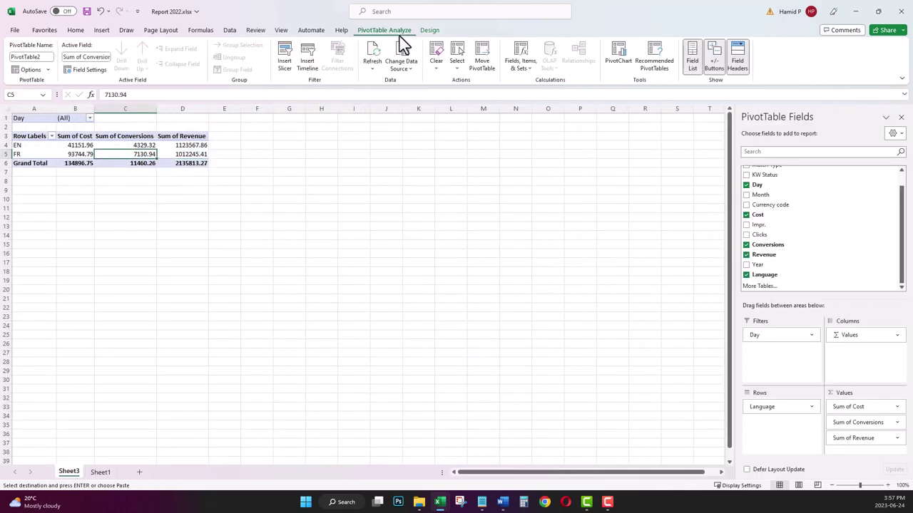
left_click(372, 70)
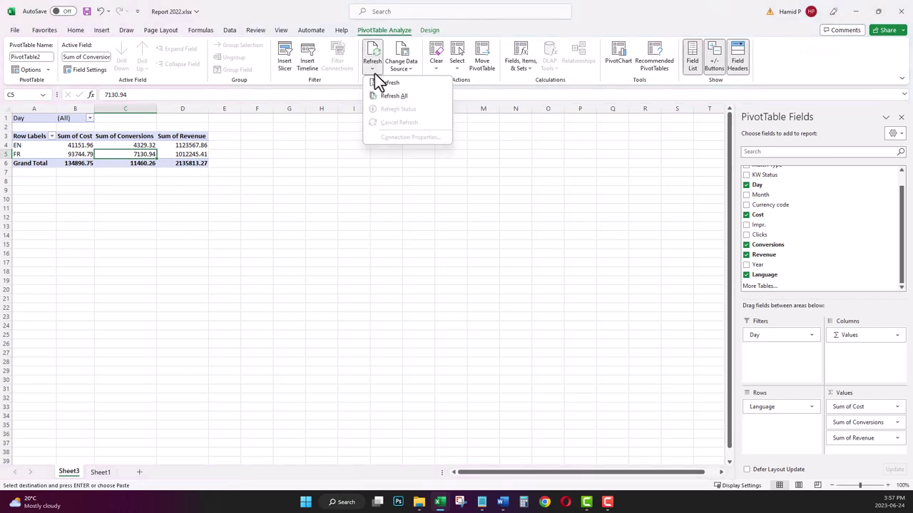
left_click(407, 97)
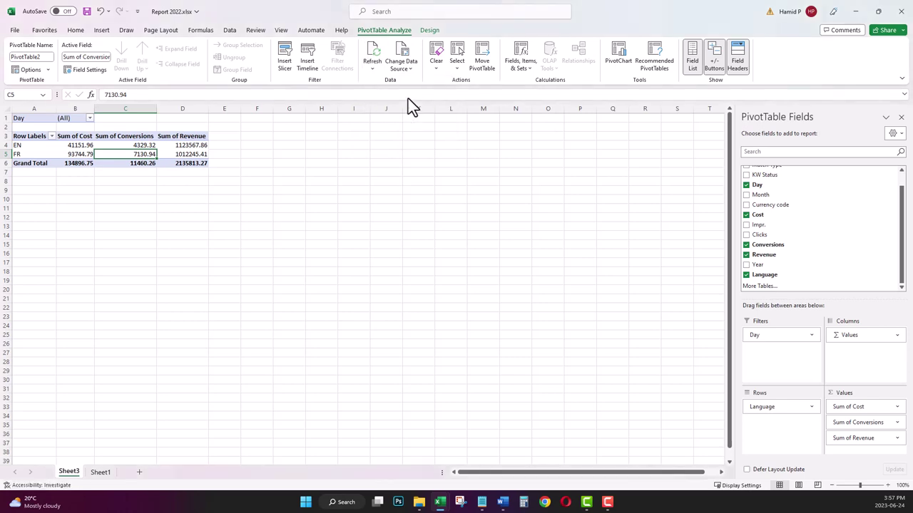
Step: Check that the pivot's Day filter now lists 2023 dates
left_click(90, 118)
left_click_drag(108, 157, 112, 218)
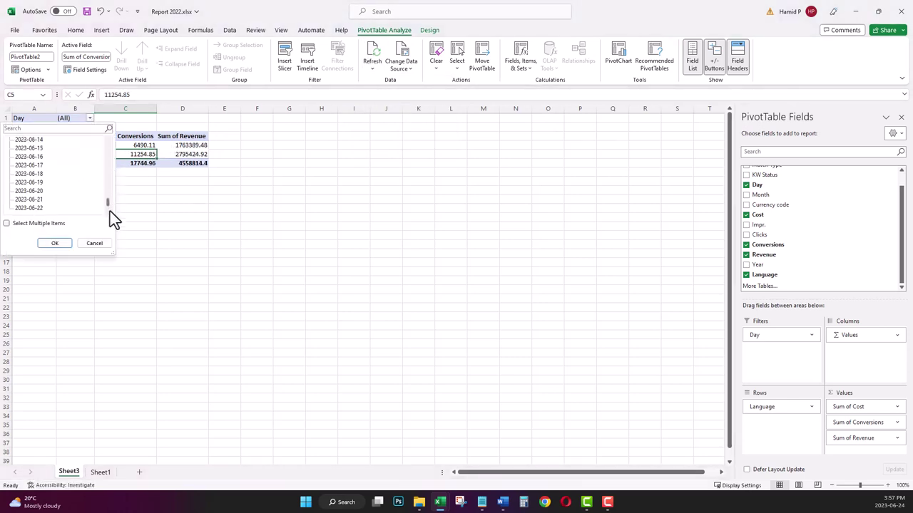
left_click(55, 243)
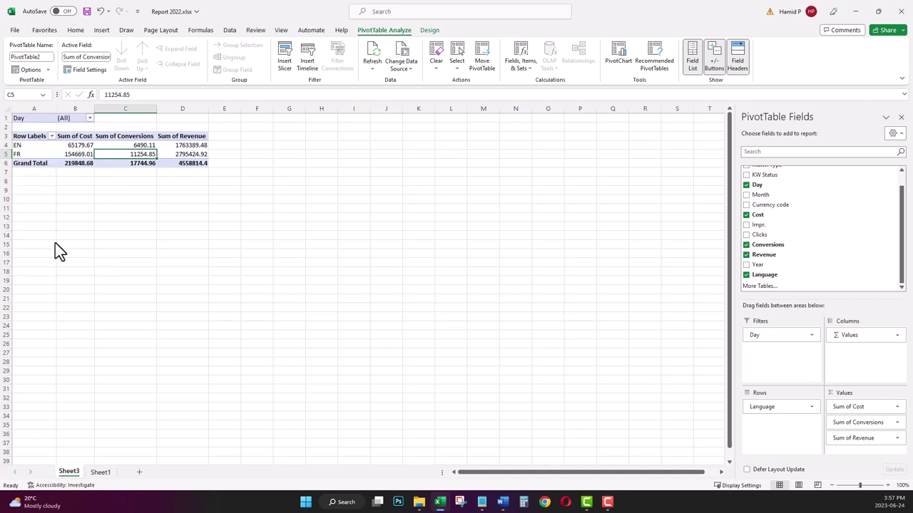
left_click(373, 70)
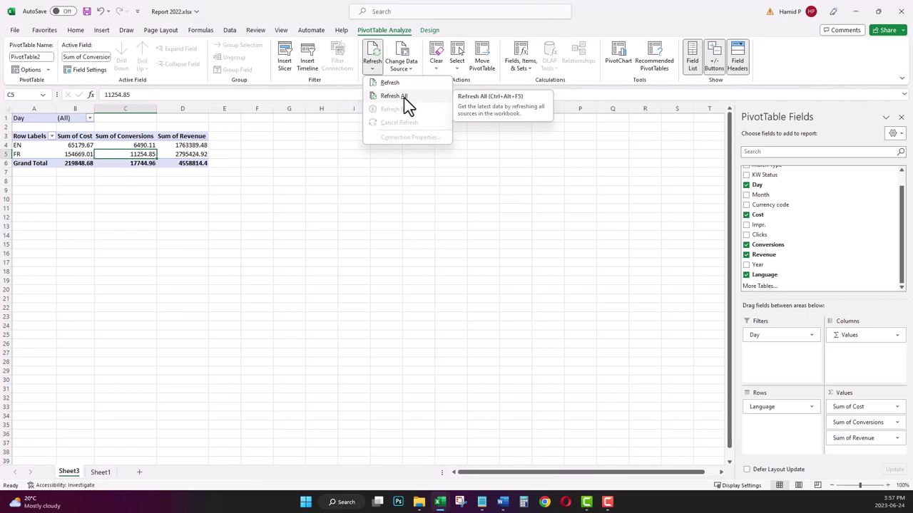
left_click(116, 432)
Step: Review the Sheet1 table's style in the Format as Table gallery, leaving the blue style unchanged
left_click(103, 472)
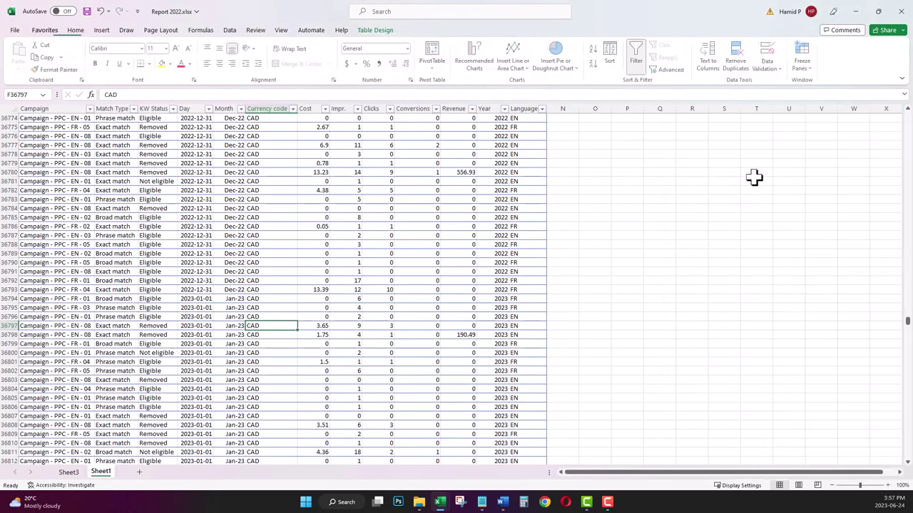
left_click_drag(907, 330, 908, 95)
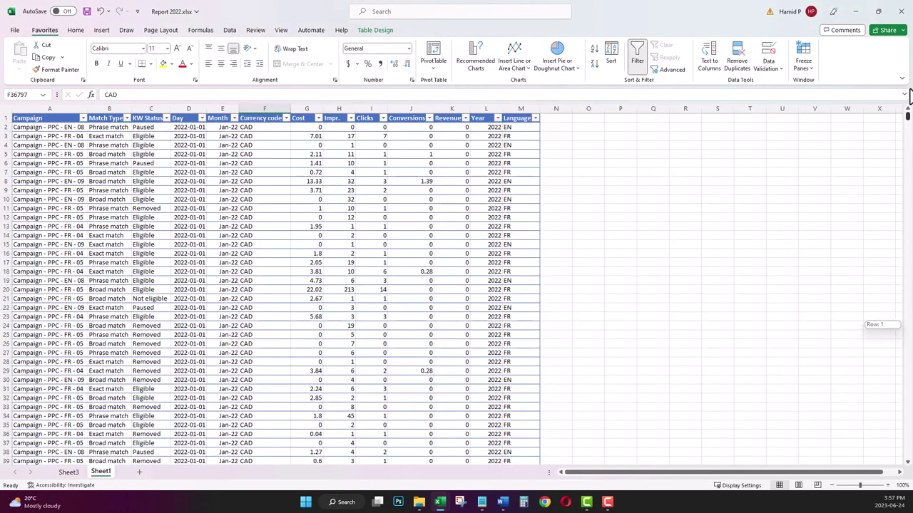
left_click(285, 126)
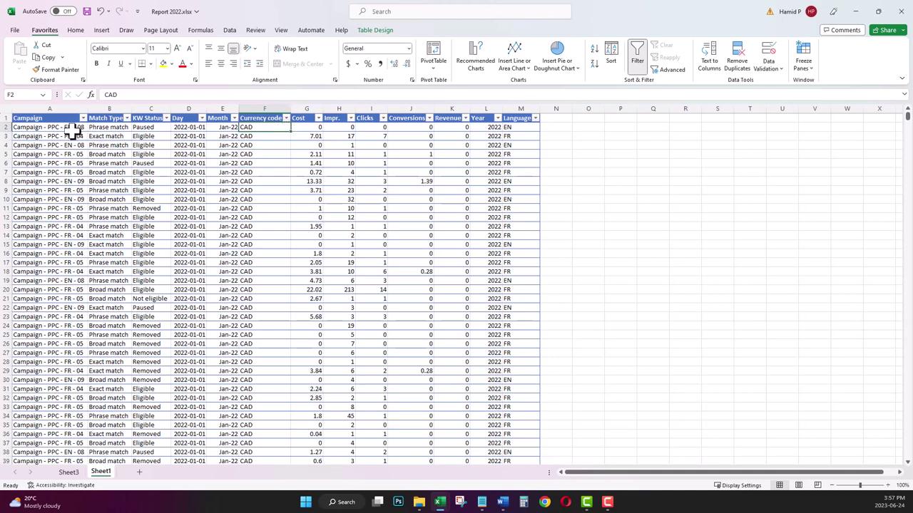
left_click(74, 31)
left_click(468, 69)
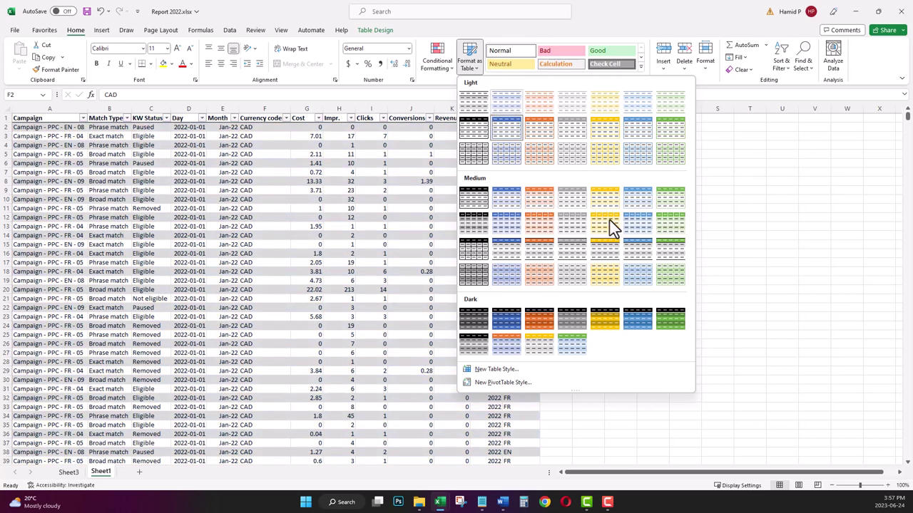
key("Escape")
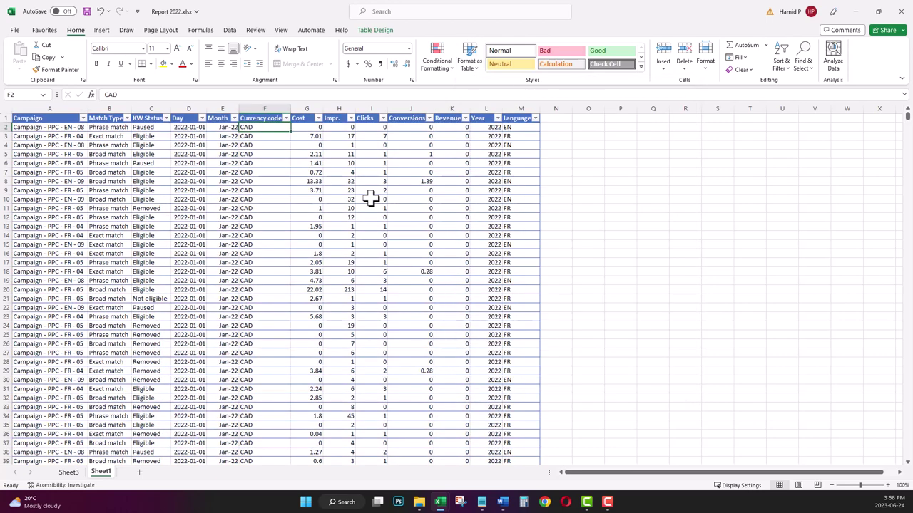
left_click(316, 154)
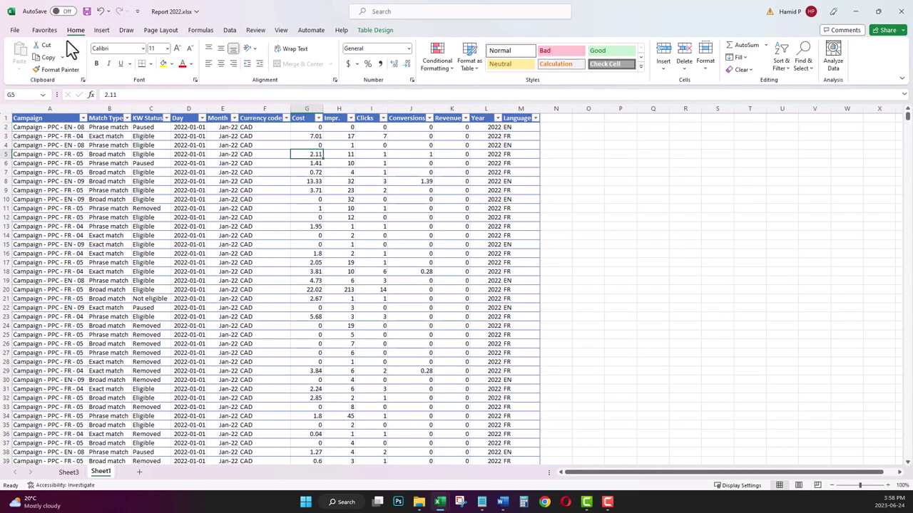
left_click(77, 163)
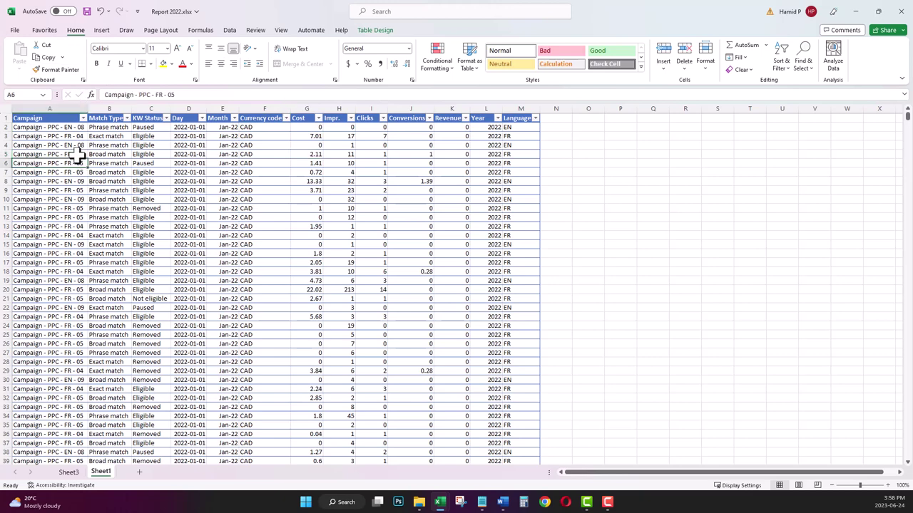
left_click(66, 473)
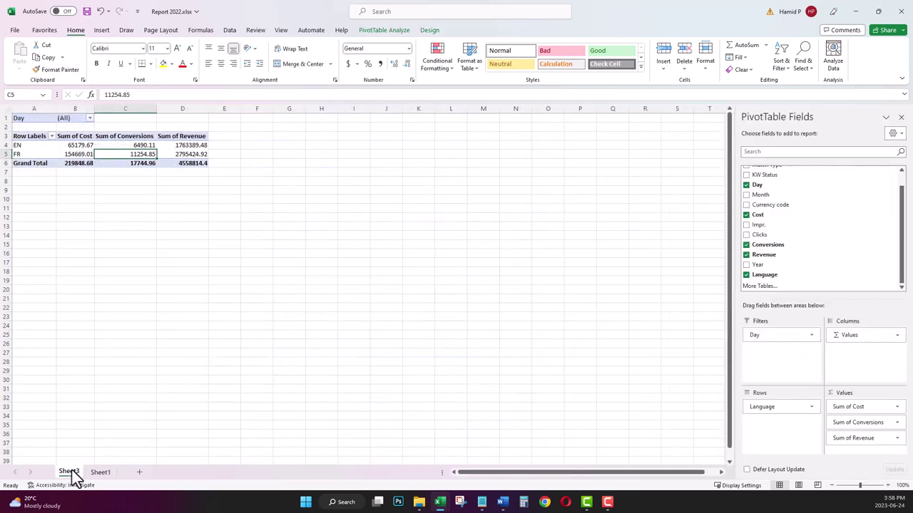
left_click(77, 145)
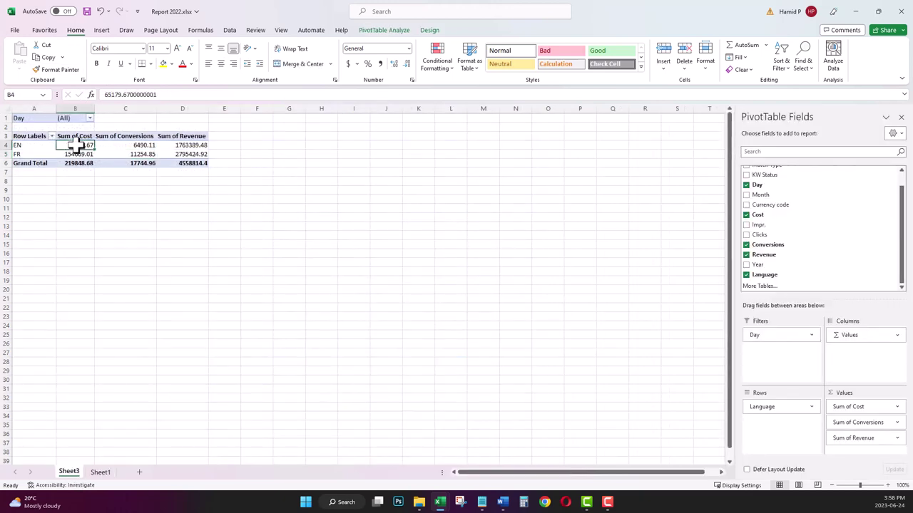
left_click(389, 32)
left_click(400, 61)
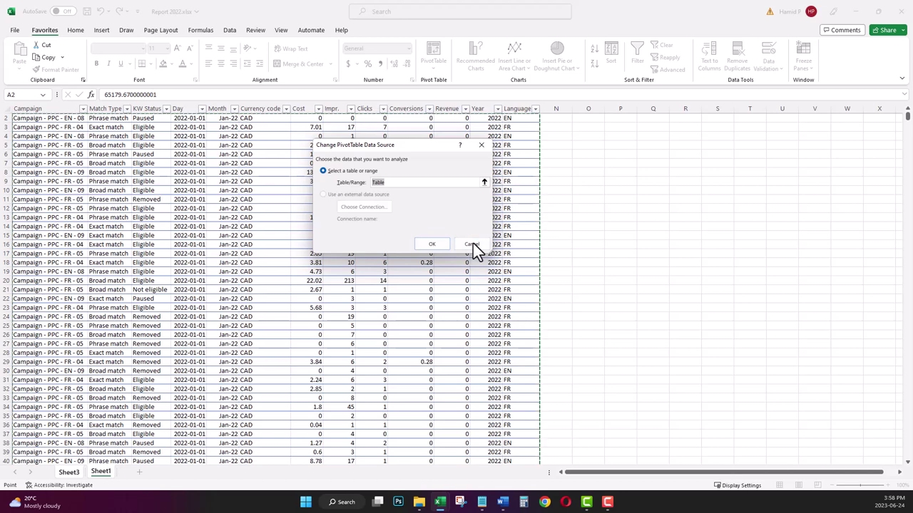
left_click(471, 242)
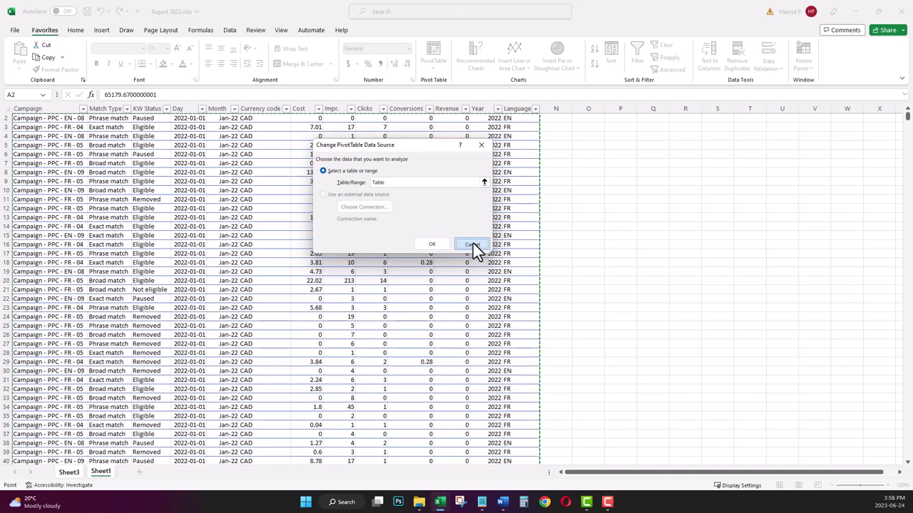